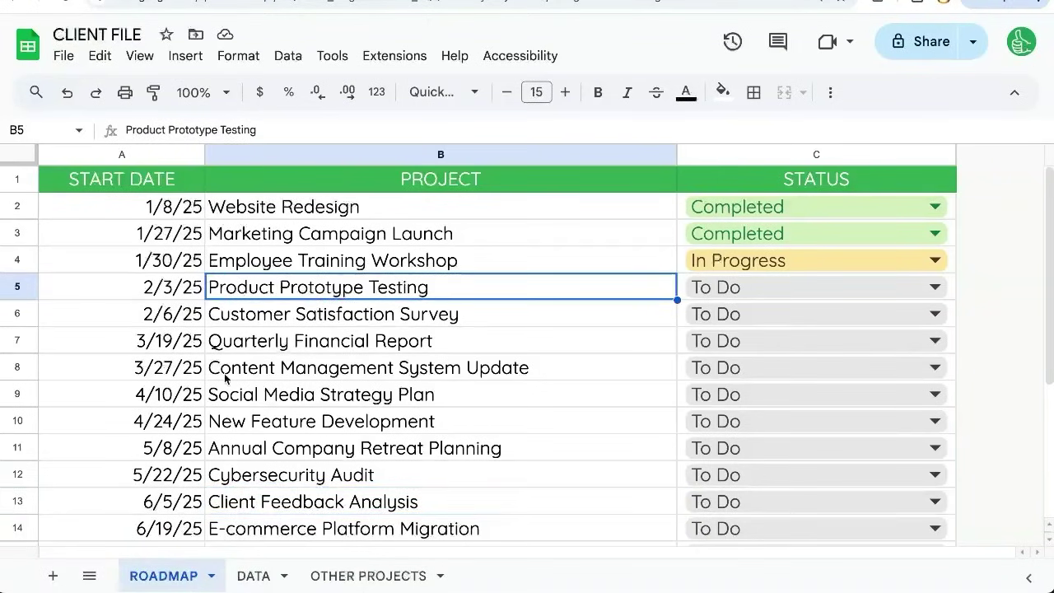
Step: Copy the ROADMAP sheet into a new spreadsheet, open it, then return to CLIENT FILE
{"action": "left_click_drag", "start_coordinate": [230, 260], "coordinate": [747, 469]}
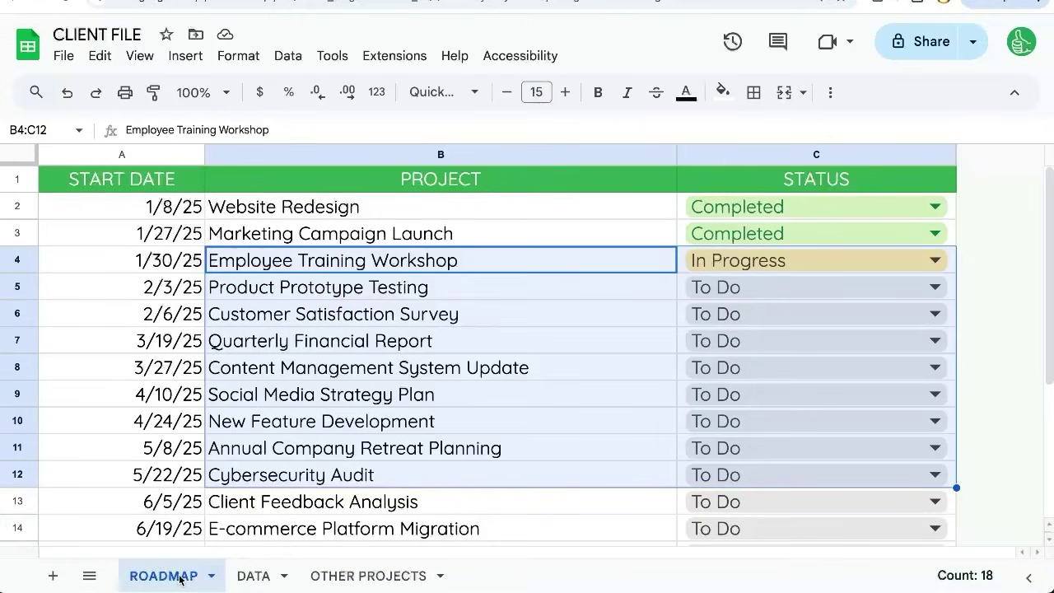
{"action": "left_click", "coordinate": [207, 576]}
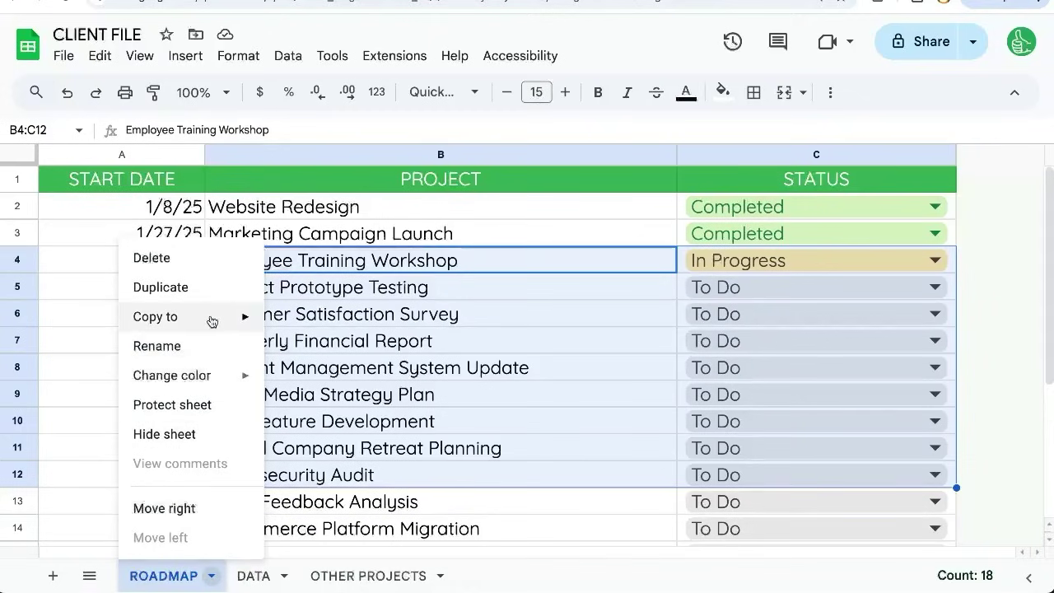
{"action": "mouse_move", "coordinate": [210, 321]}
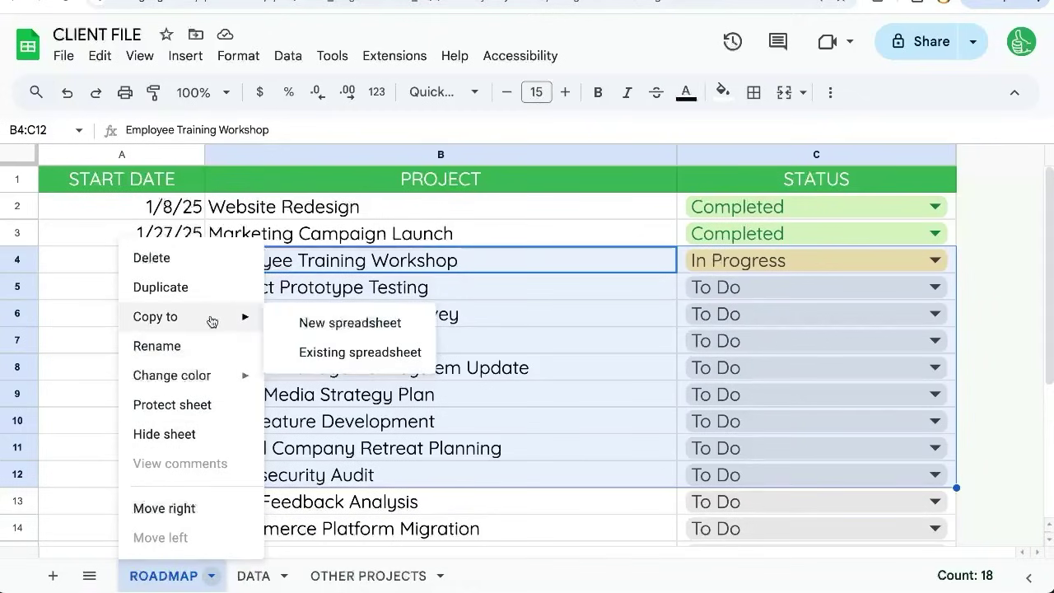
{"action": "left_click", "coordinate": [339, 324]}
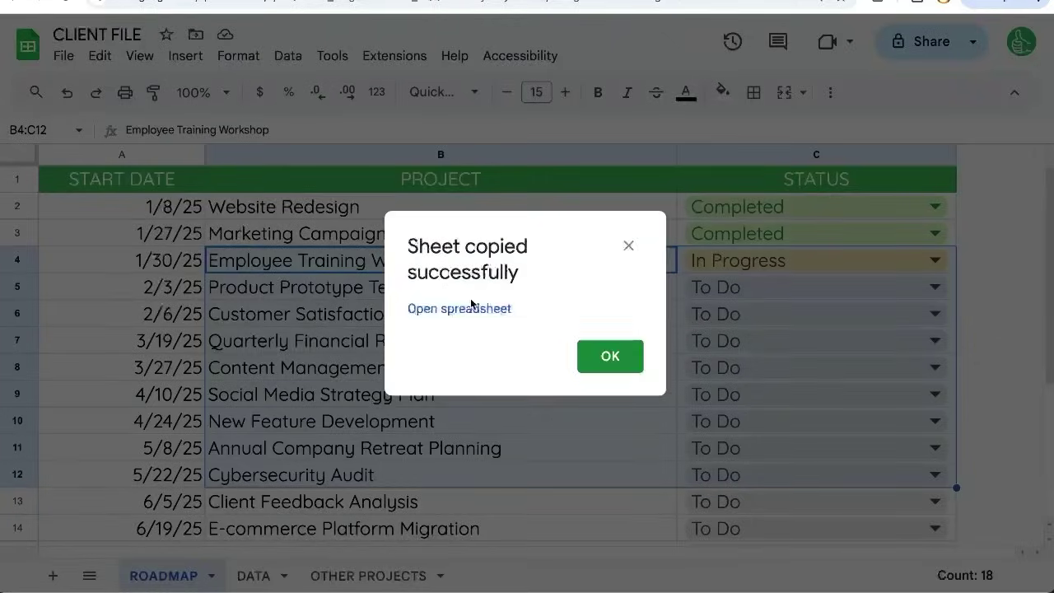
{"action": "left_click", "coordinate": [471, 309]}
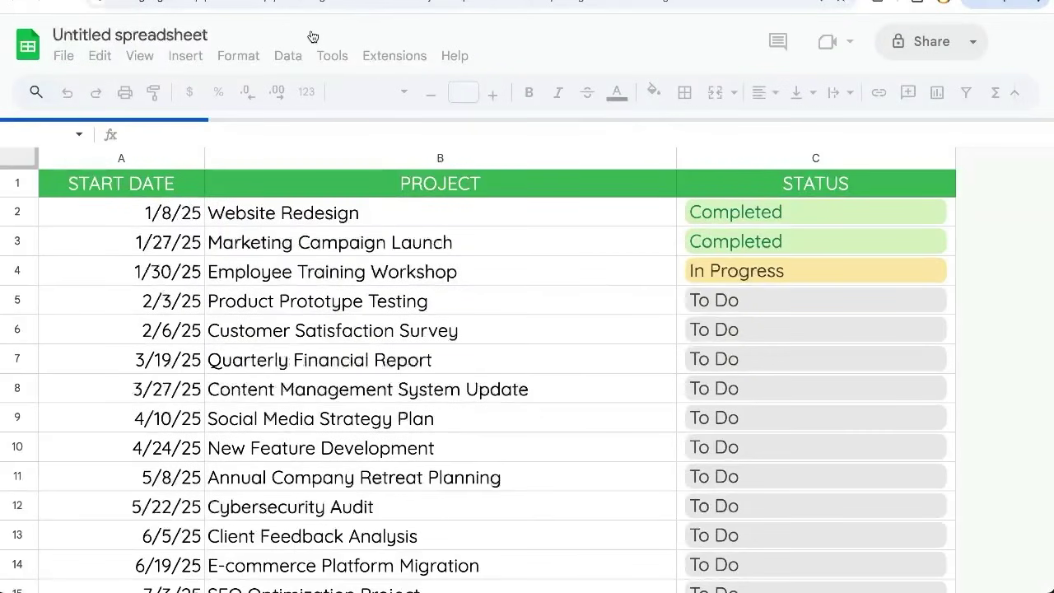
{"action": "left_click", "coordinate": [329, 208]}
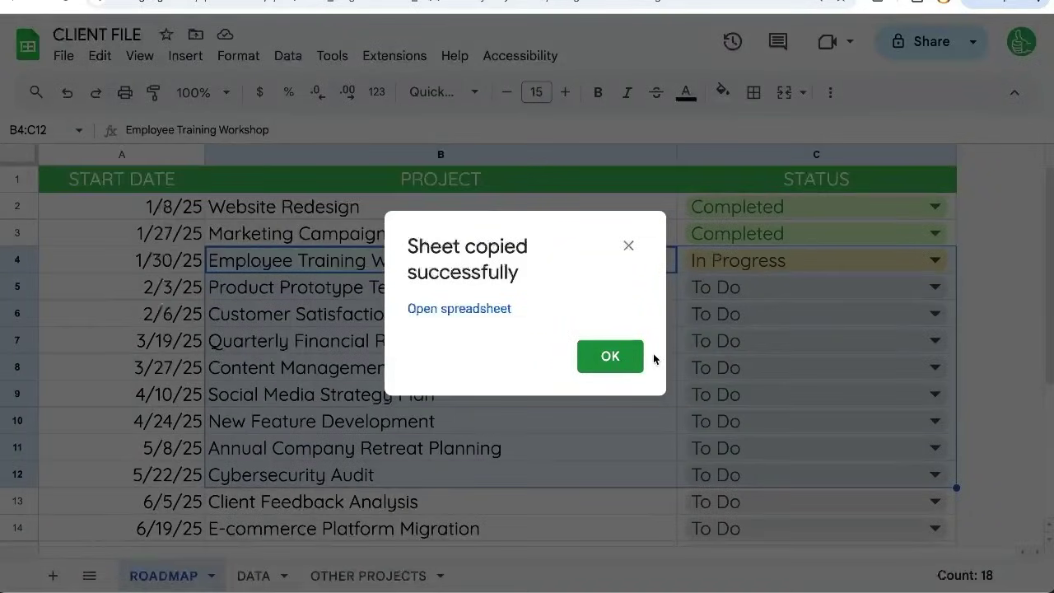
{"action": "left_click", "coordinate": [639, 358]}
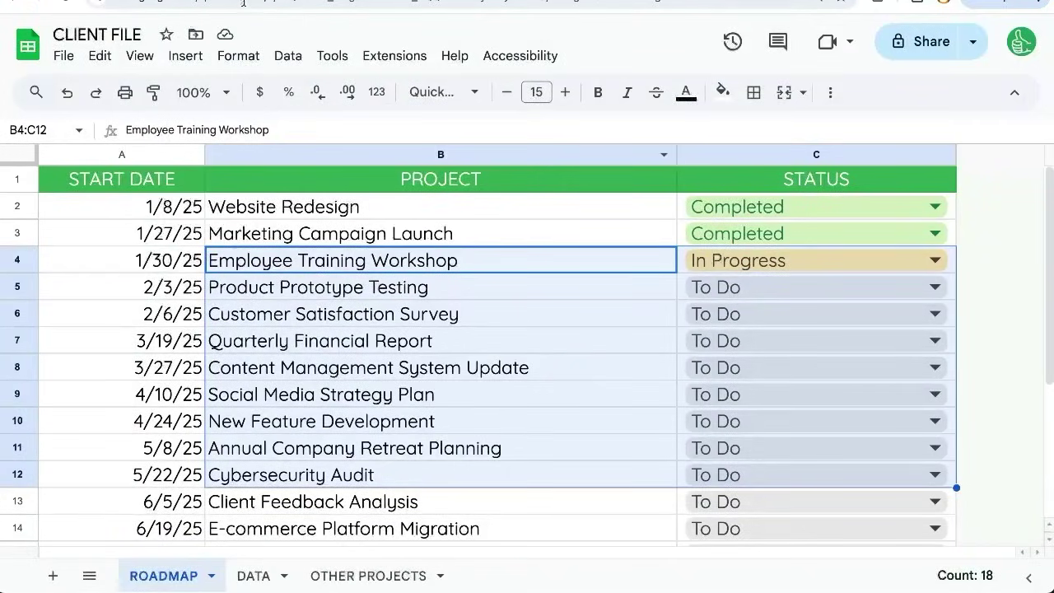
Step: In the new spreadsheet, clear all cell contents of the copied ROADMAP sheet, keeping formatting
{"action": "left_click", "coordinate": [313, 3]}
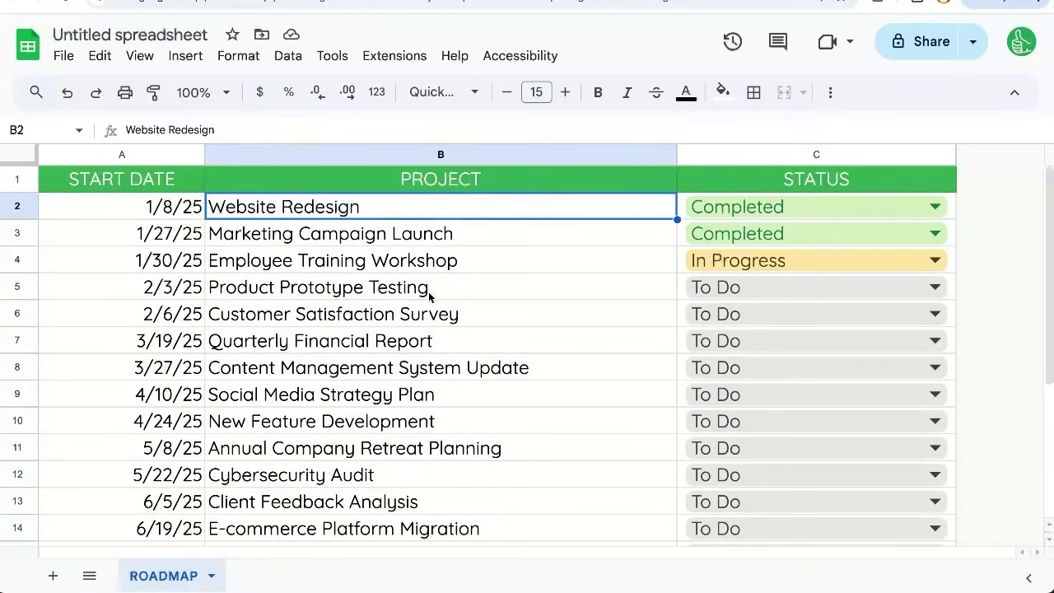
{"action": "left_click", "coordinate": [20, 158]}
{"action": "key", "text": "Delete"}
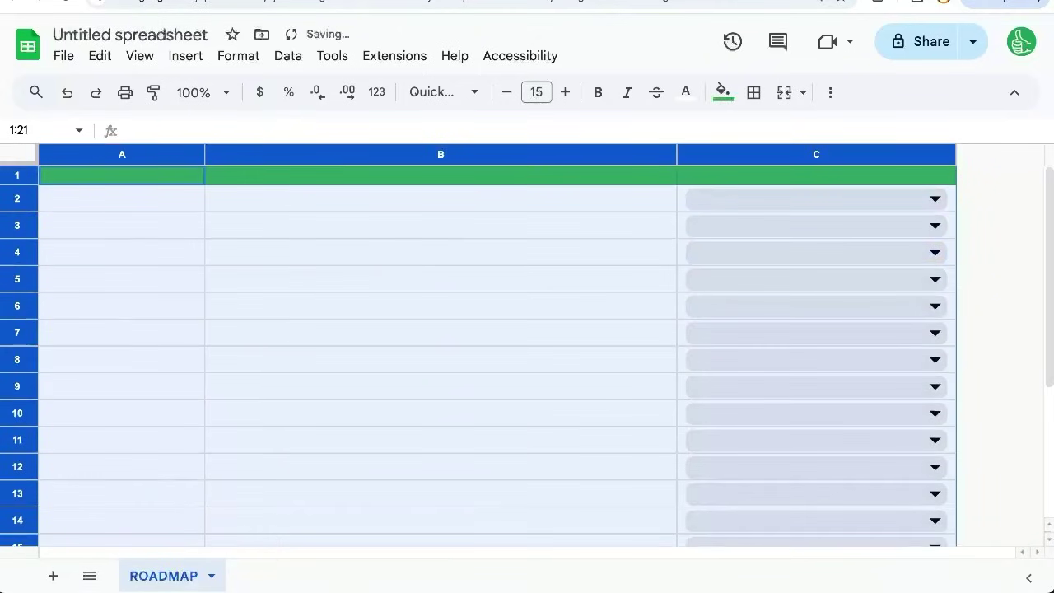
{"action": "left_click", "coordinate": [114, 198]}
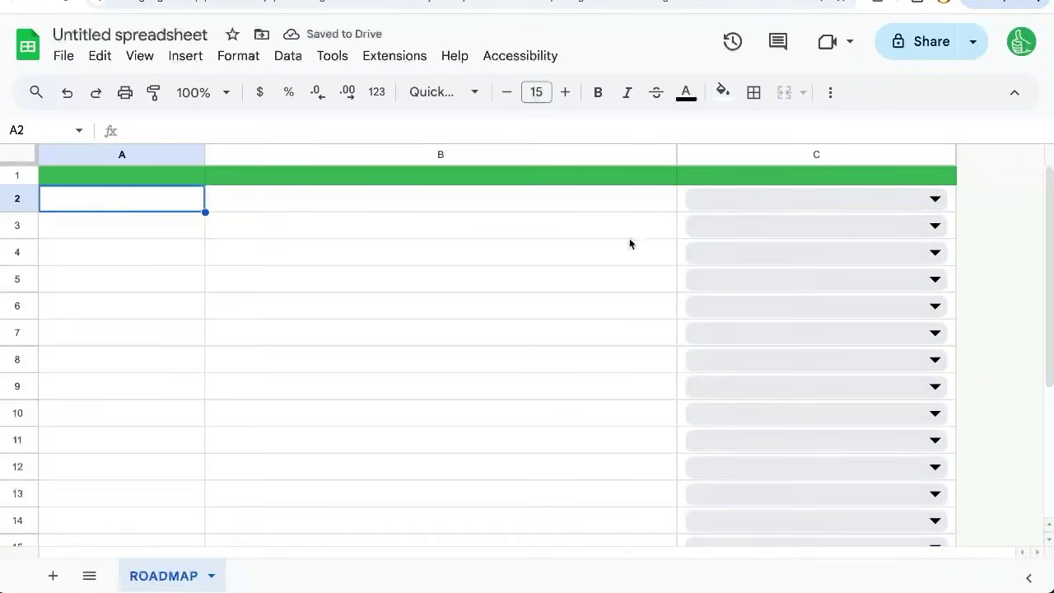
Step: Rename the untitled spreadsheet to 'CLIENT ROADMAP'
{"action": "left_click", "coordinate": [130, 34]}
{"action": "type", "text": "CLIENT R"}
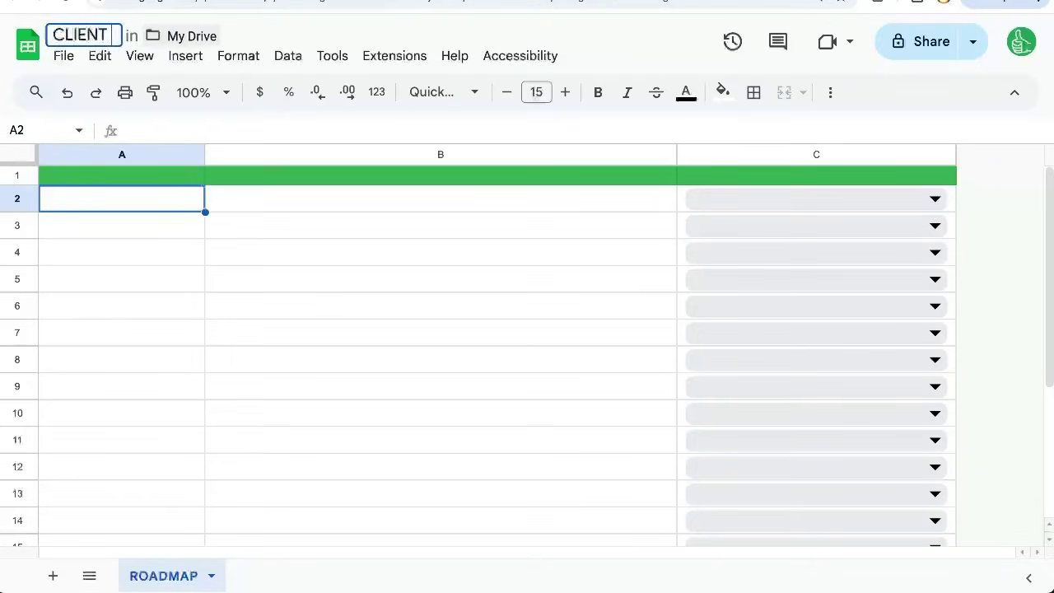
{"action": "type", "text": "OADMAP"}
{"action": "key", "text": "Return"}
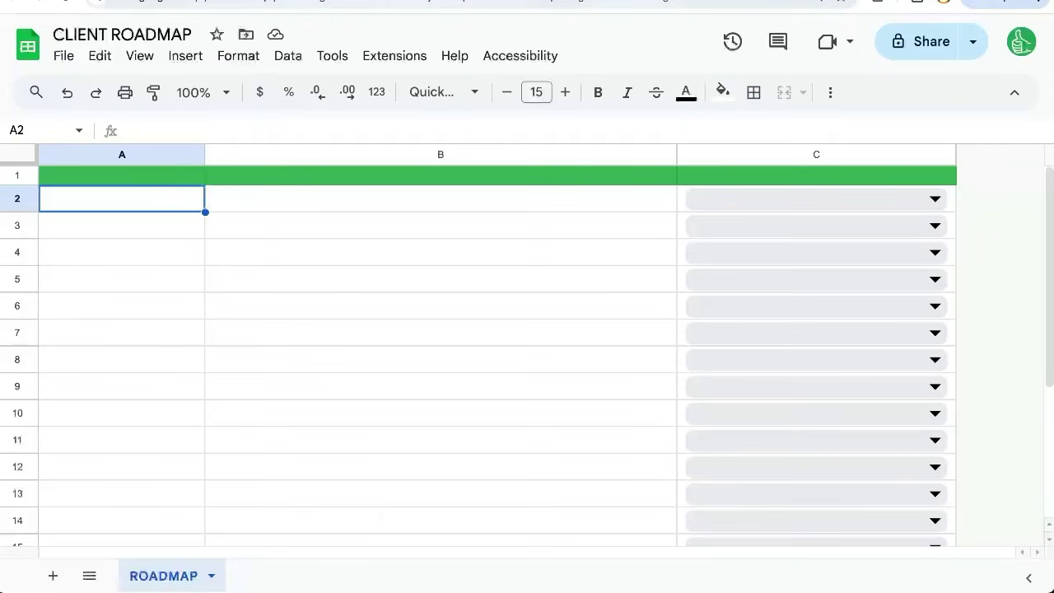
Step: Enter =IMPORTRANGE in A1 using CLIENT FILE's URL and "ROADMAP!A:C"
{"action": "left_click", "coordinate": [131, 179]}
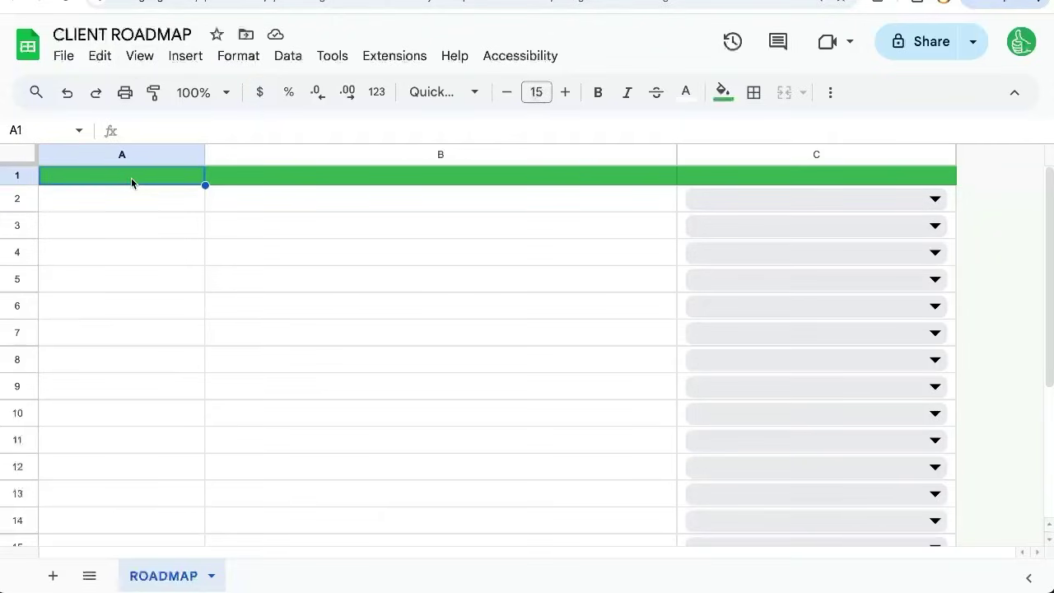
{"action": "type", "text": "=IMPORTR"}
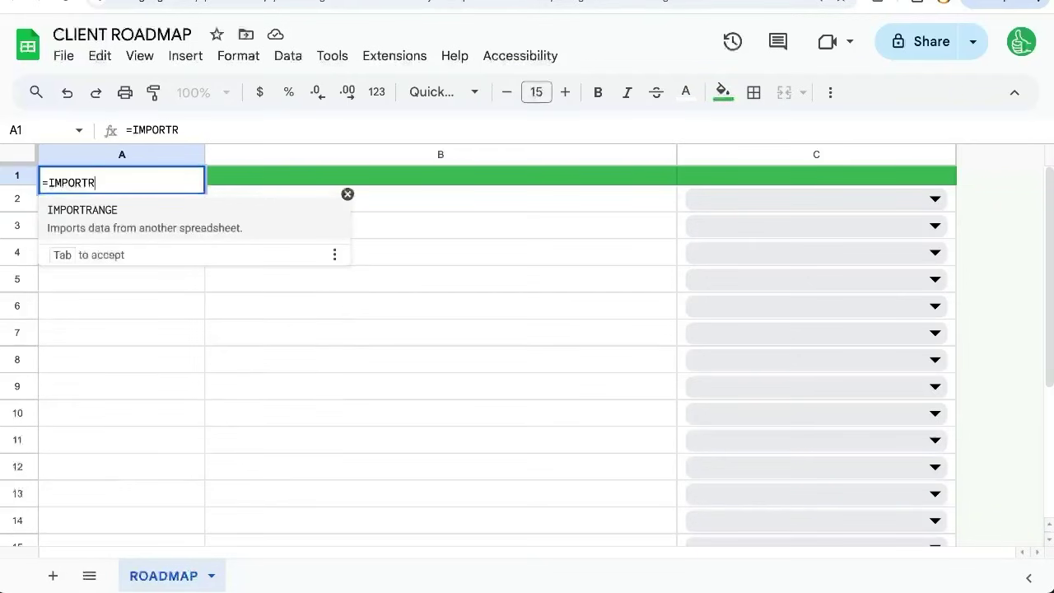
{"action": "type", "text": "ANGE("}
{"action": "key", "text": "ctrl+Tab"}
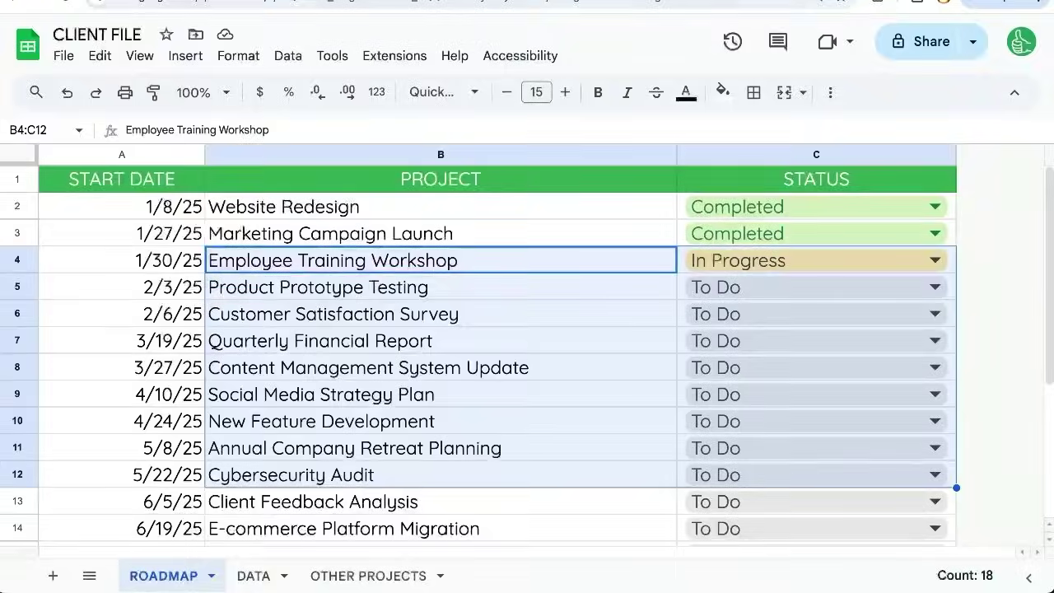
{"action": "left_click", "coordinate": [231, 1]}
{"action": "key", "text": "ctrl+c"}
{"action": "key", "text": "ctrl+shift+Tab"}
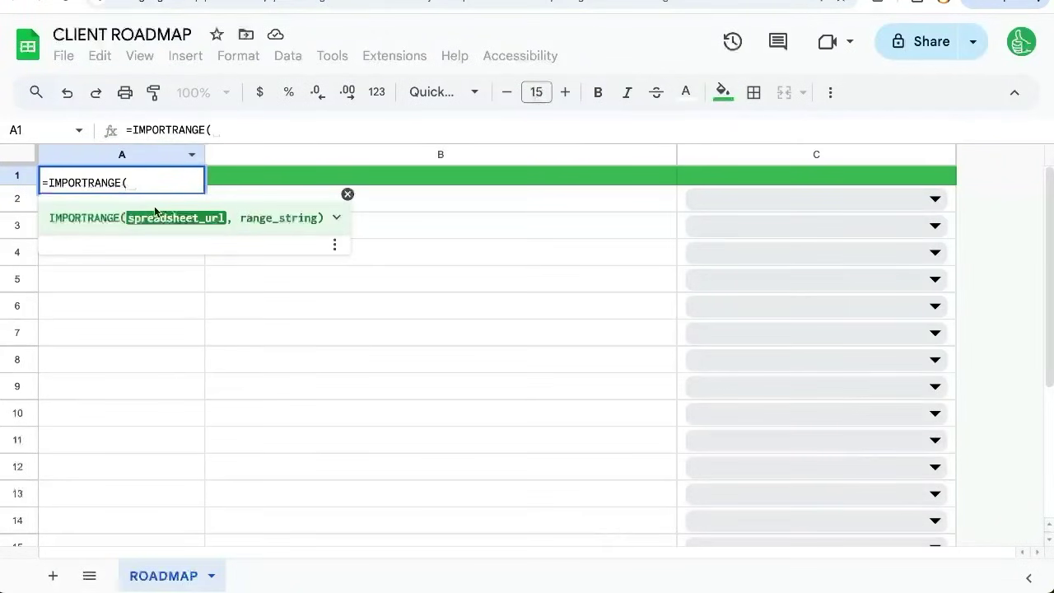
{"action": "type", "text": "\""}
{"action": "key", "text": "ctrl+v"}
{"action": "type", "text": "\",\""}
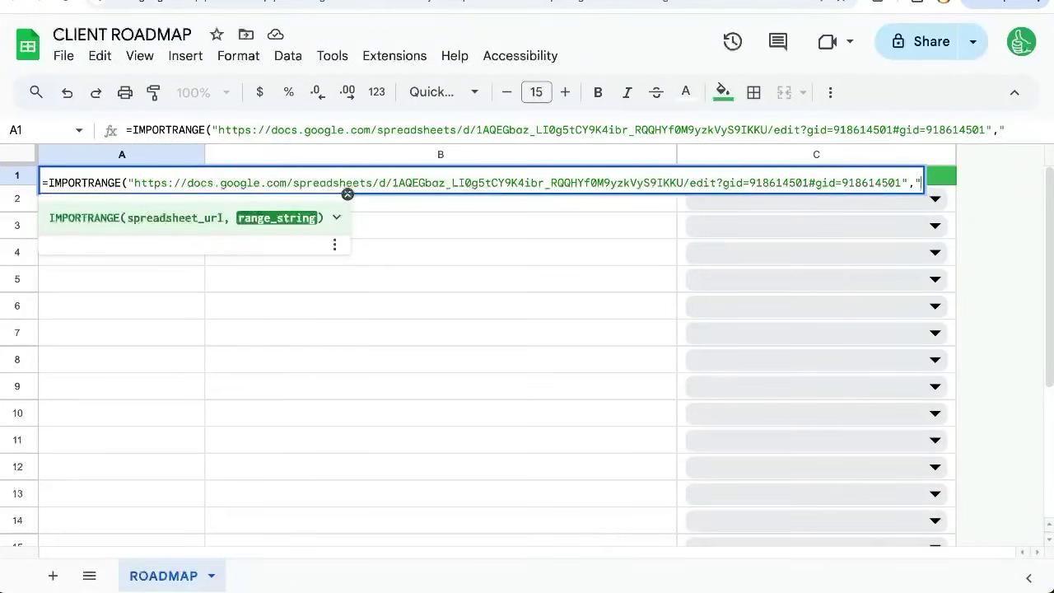
{"action": "type", "text": "ROADMAP!"}
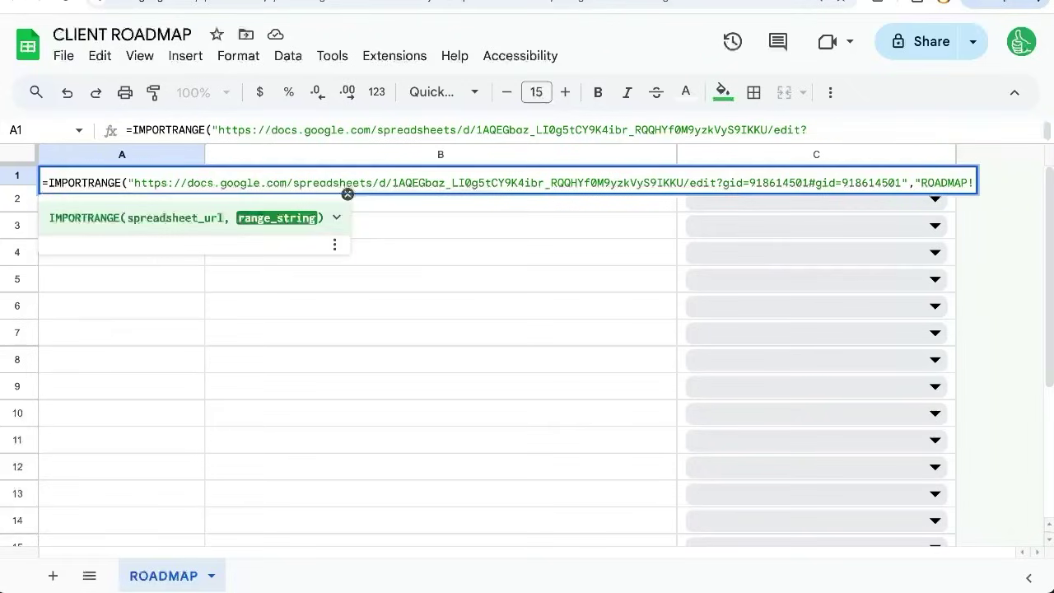
{"action": "type", "text": "A:C\")"}
{"action": "key", "text": "Return"}
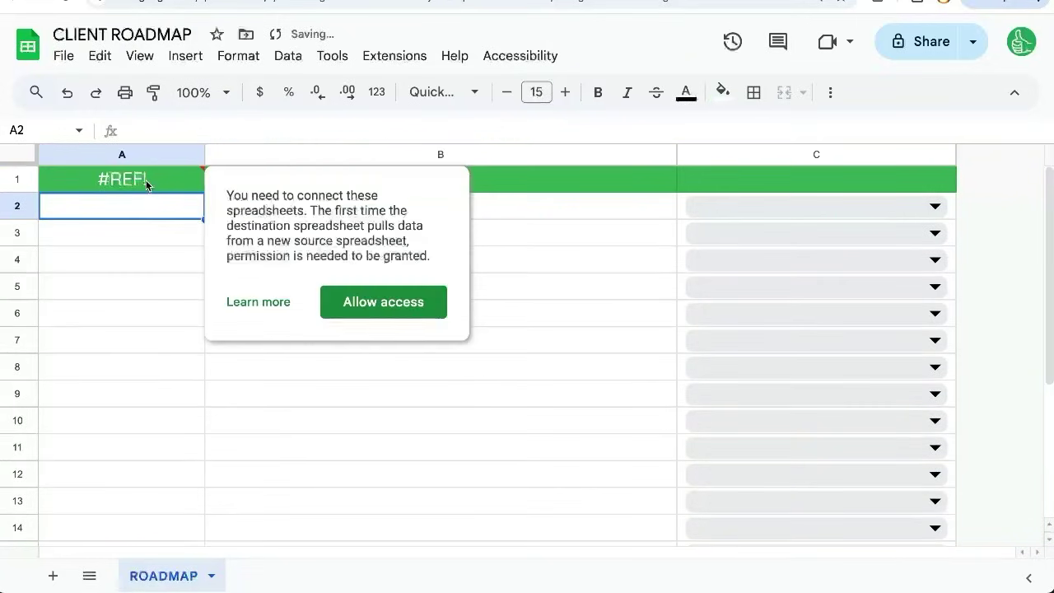
Step: Allow access so CLIENT ROADMAP can import data from CLIENT FILE
{"action": "left_click", "coordinate": [383, 303]}
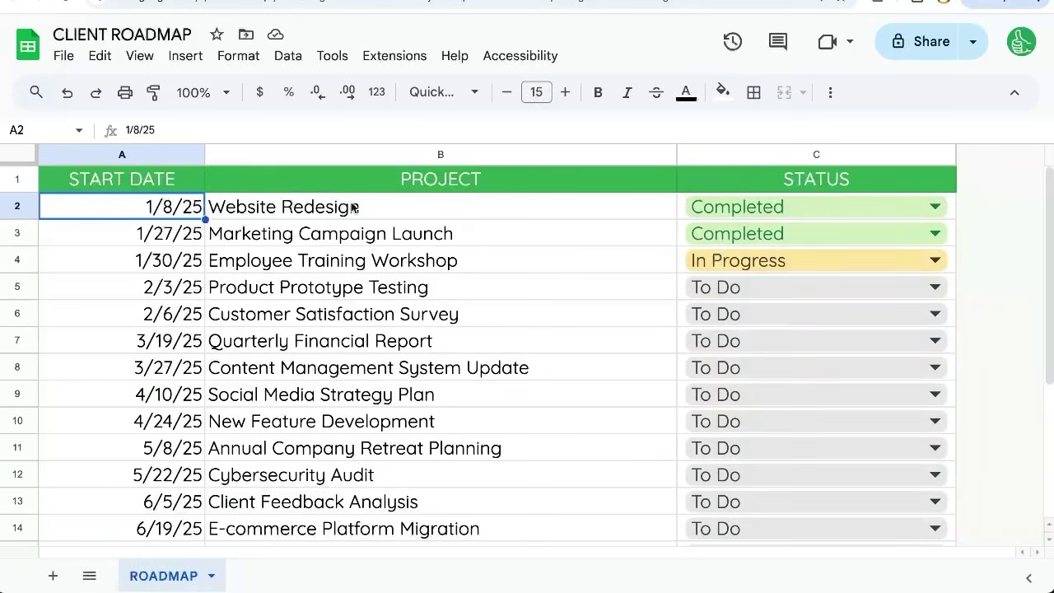
{"action": "left_click_drag", "start_coordinate": [578, 210], "coordinate": [760, 397]}
{"action": "scroll", "coordinate": [760, 407], "scroll_direction": "down", "scroll_amount": 3}
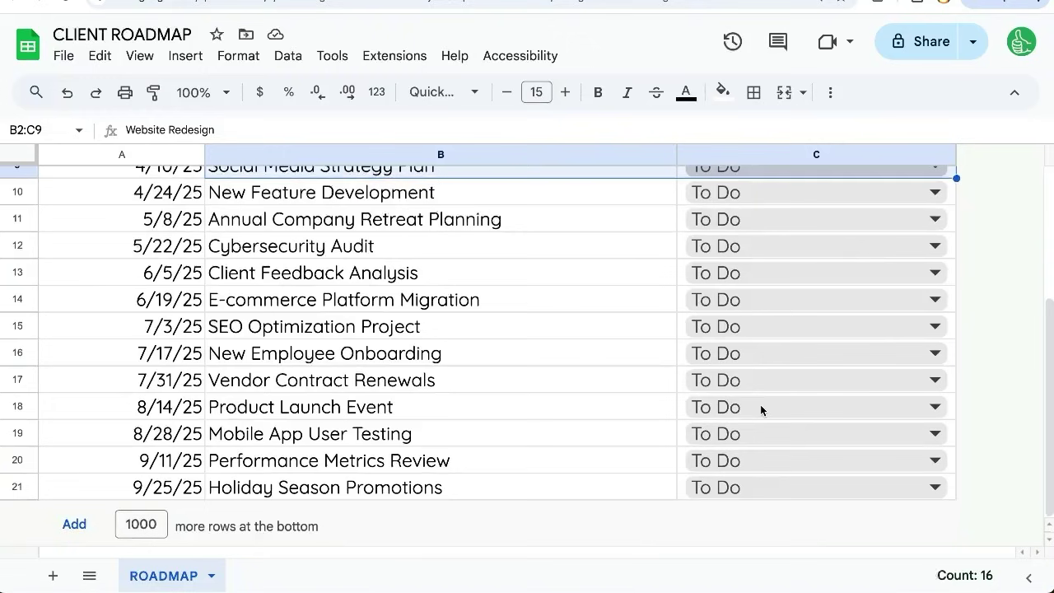
{"action": "scroll", "coordinate": [741, 402], "scroll_direction": "up", "scroll_amount": 5}
Step: Set C4's status to Completed and inspect the resulting #REF! overwrite error in A1
{"action": "left_click", "coordinate": [738, 270]}
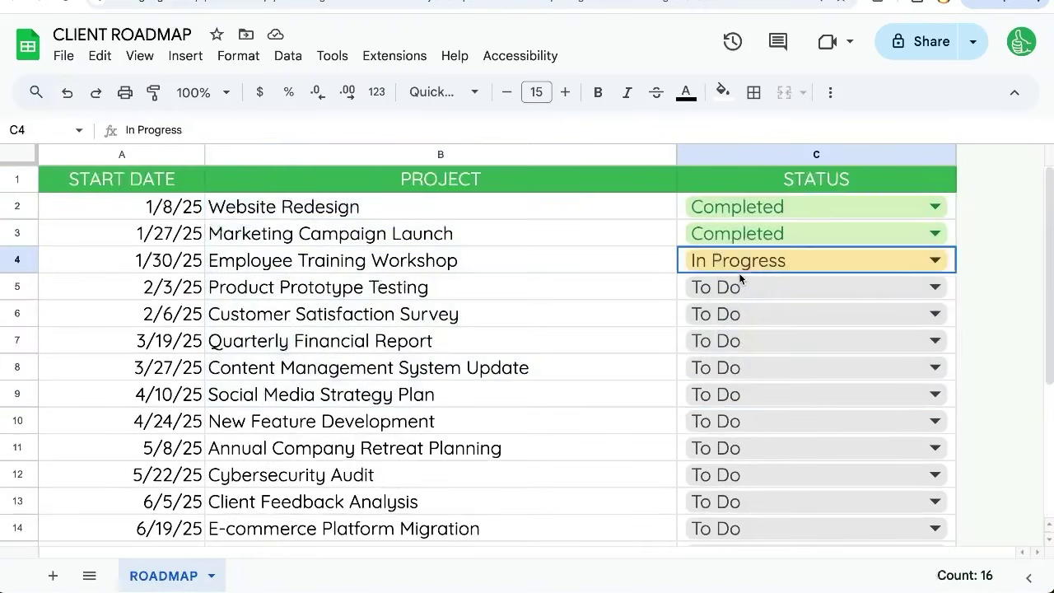
{"action": "left_click", "coordinate": [936, 260]}
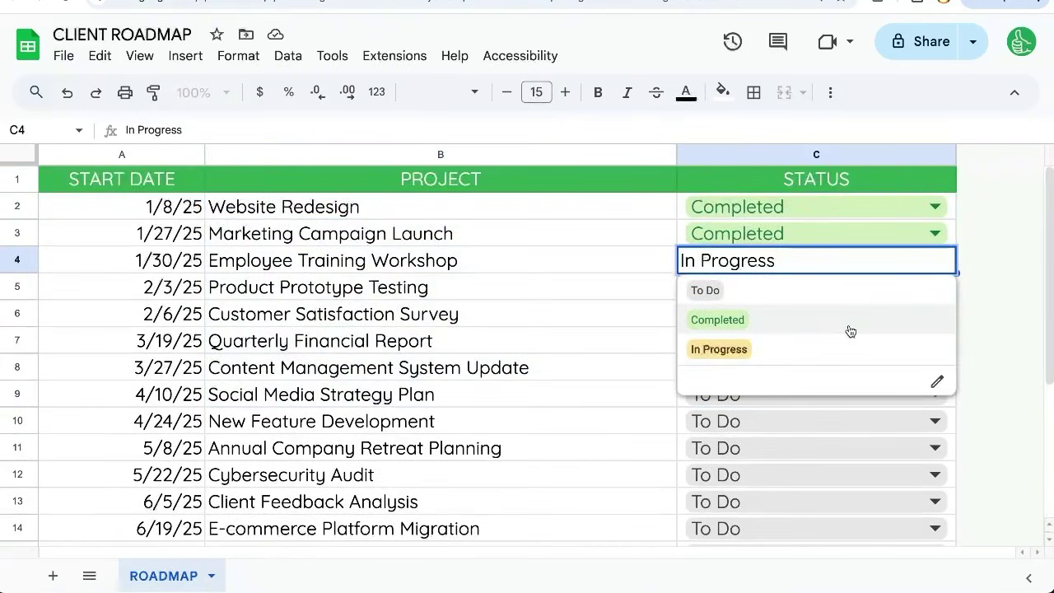
{"action": "left_click", "coordinate": [851, 331]}
{"action": "left_click", "coordinate": [324, 216]}
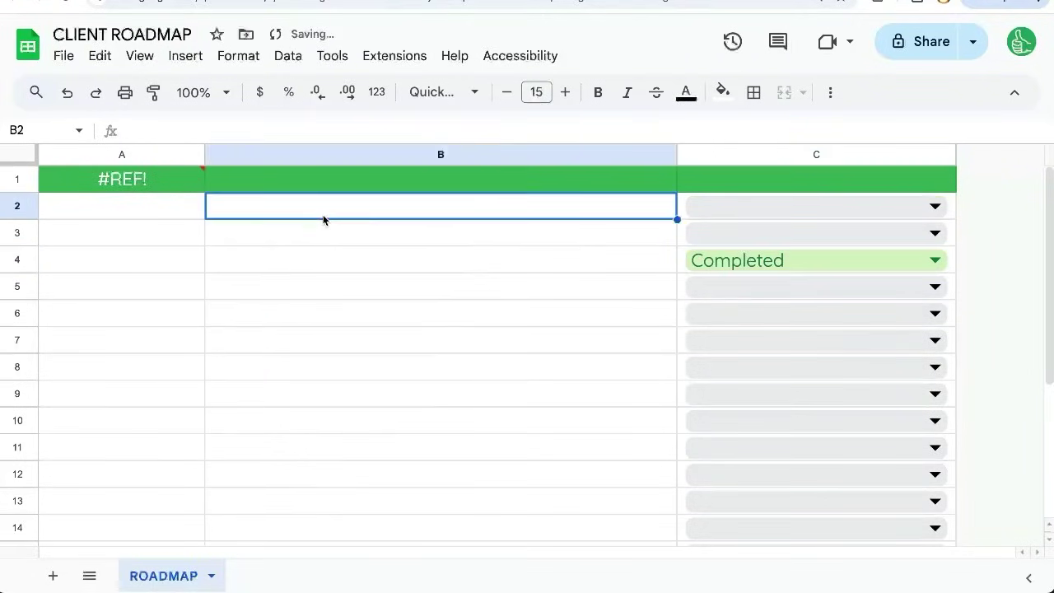
{"action": "left_click", "coordinate": [99, 176]}
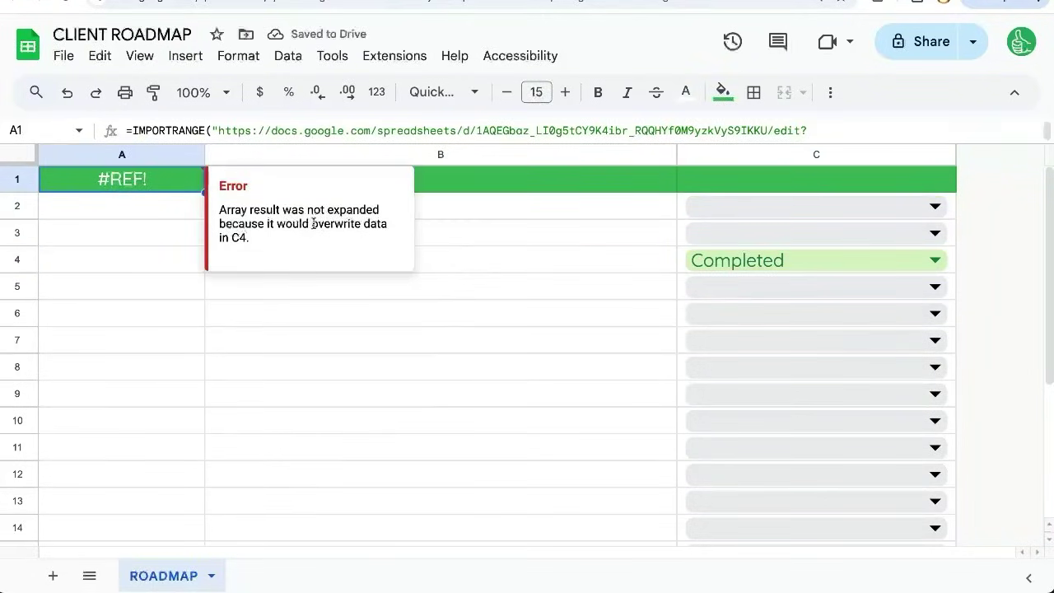
{"action": "left_click_drag", "start_coordinate": [250, 238], "coordinate": [218, 210]}
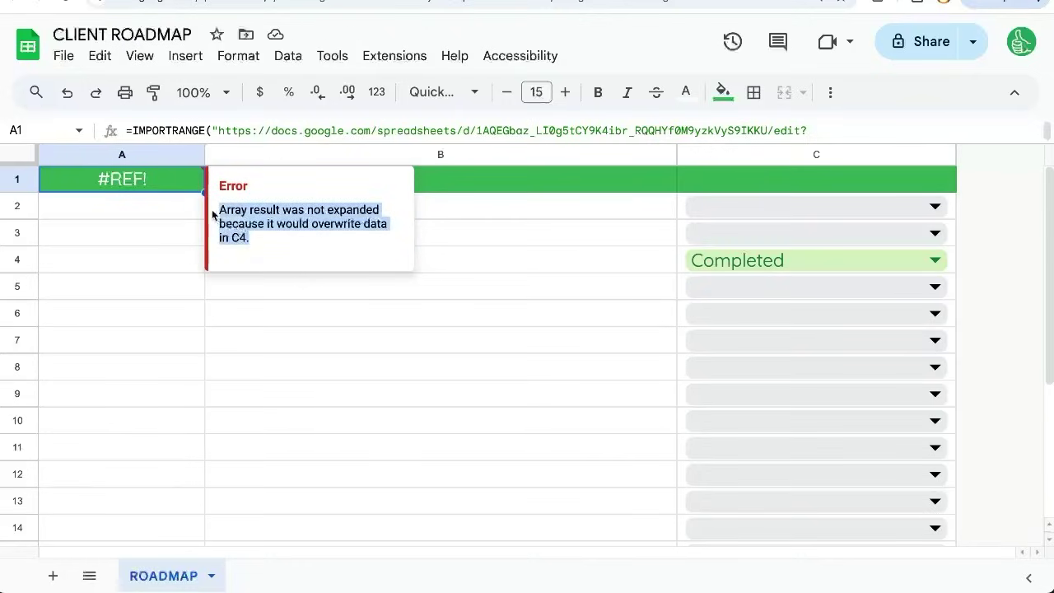
Step: Undo the Completed change in C4 so the imported data A1:C13 reappears
{"action": "left_click", "coordinate": [787, 265]}
{"action": "left_click", "coordinate": [658, 260]}
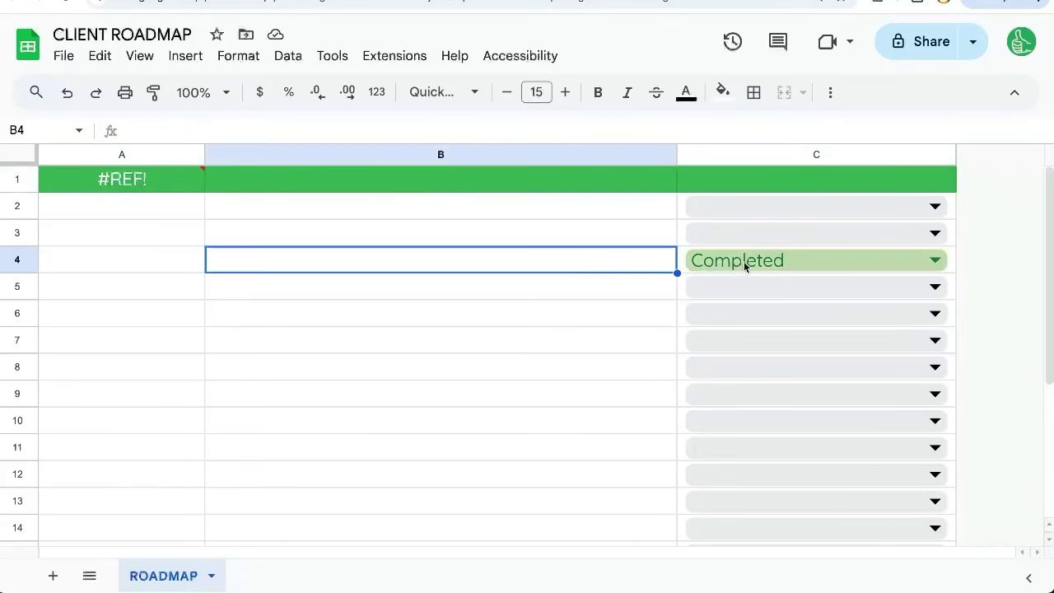
{"action": "left_click", "coordinate": [743, 261]}
{"action": "key", "text": "Escape"}
{"action": "key", "text": "ctrl+z"}
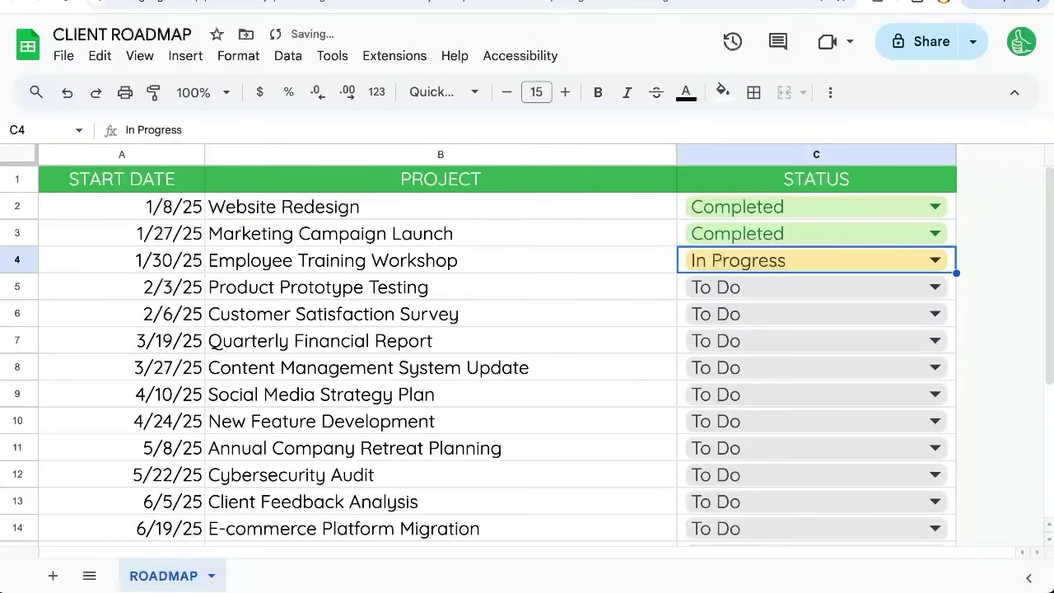
{"action": "left_click_drag", "start_coordinate": [122, 185], "coordinate": [736, 504]}
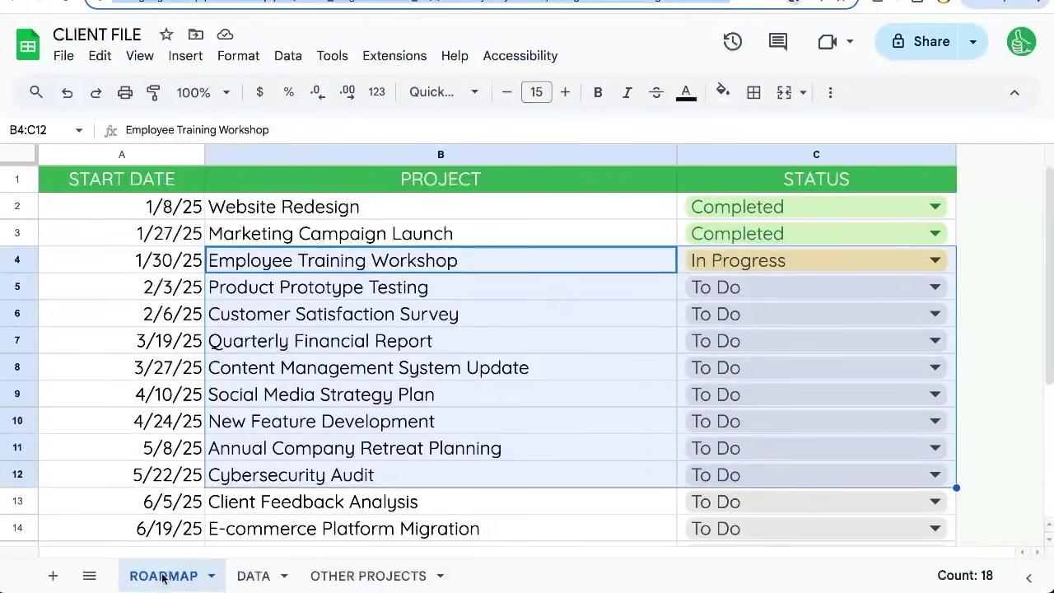
Step: In CLIENT FILE, set Employee Training Workshop's status to Completed
{"action": "left_click", "coordinate": [338, 317]}
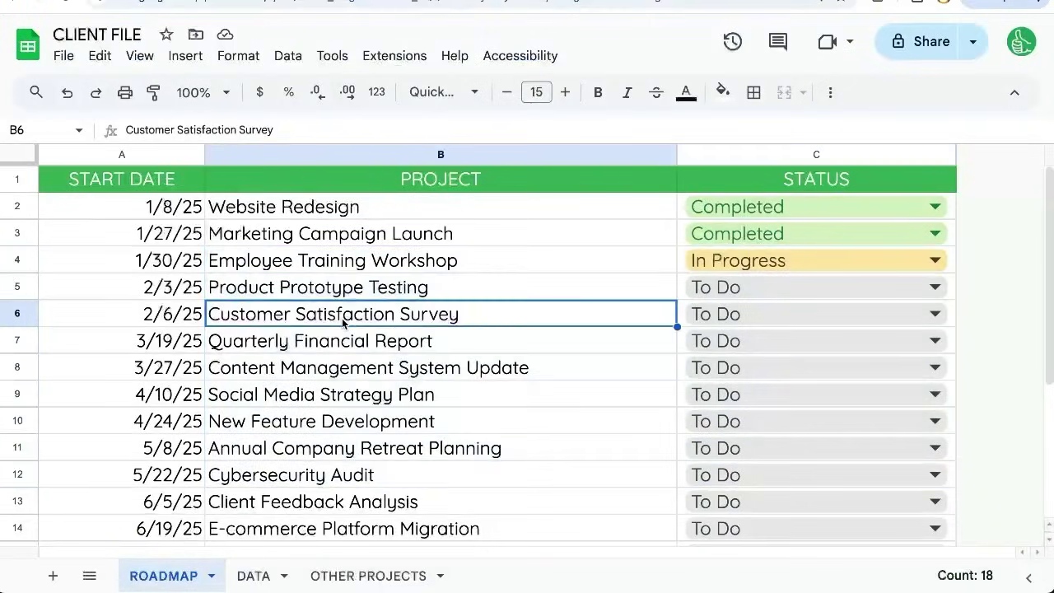
{"action": "double_click", "coordinate": [723, 263]}
{"action": "left_click", "coordinate": [717, 320]}
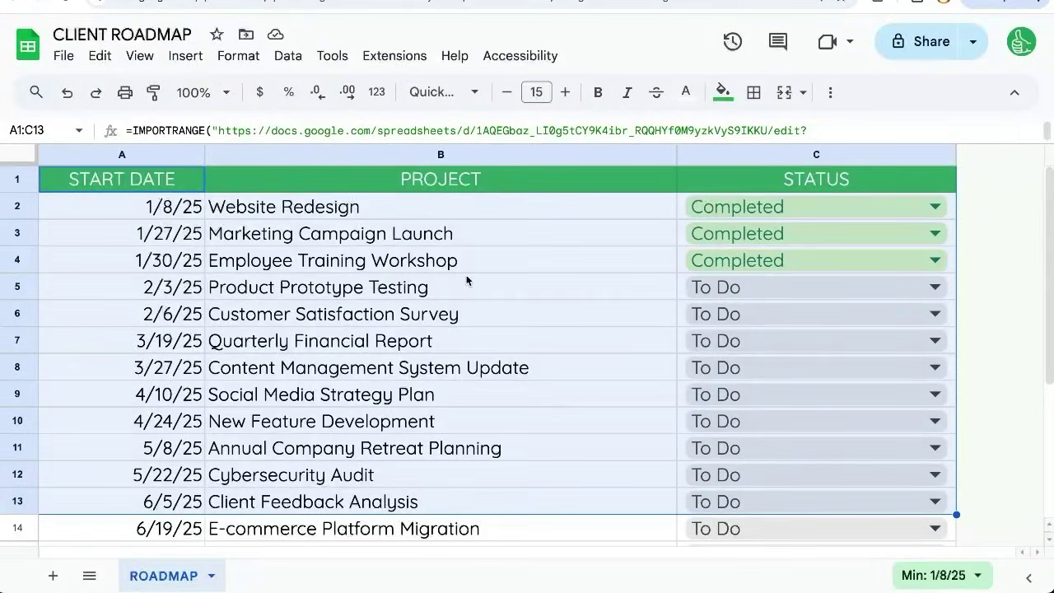
Step: Check that CLIENT ROADMAP's imported rows show Employee Training Workshop as Completed
{"action": "left_click", "coordinate": [485, 250]}
{"action": "left_click", "coordinate": [736, 261]}
{"action": "key", "text": "Escape"}
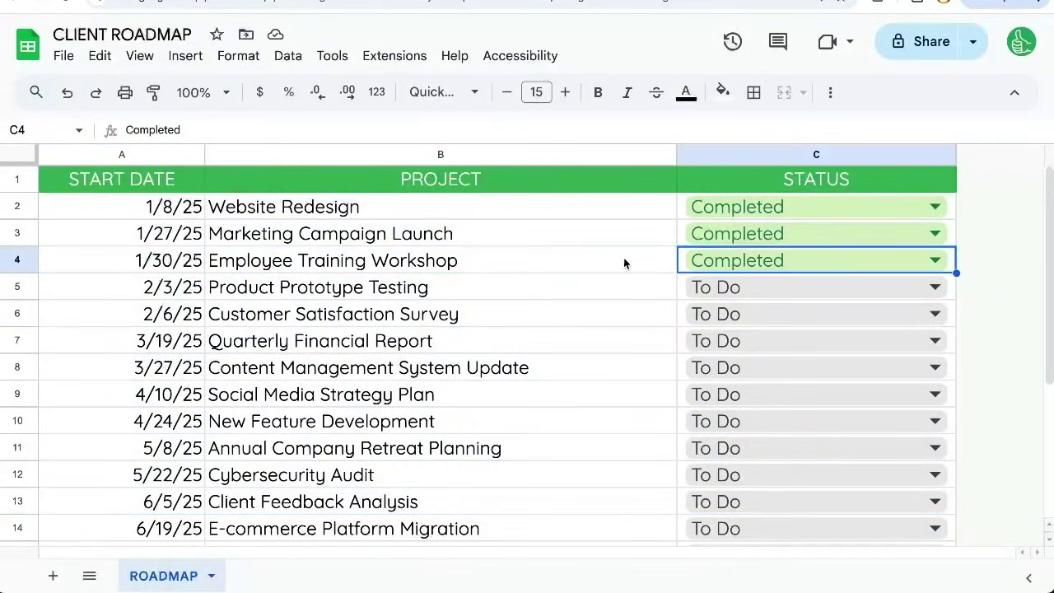
{"action": "left_click", "coordinate": [623, 257]}
{"action": "left_click_drag", "start_coordinate": [167, 203], "coordinate": [618, 392]}
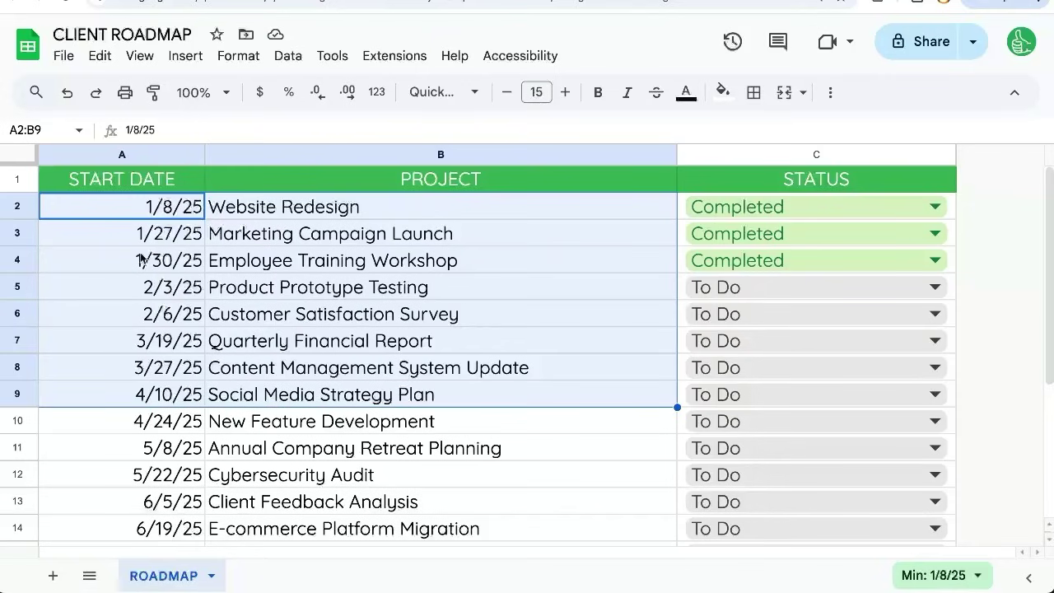
{"action": "left_click", "coordinate": [181, 214]}
{"action": "left_click", "coordinate": [151, 187]}
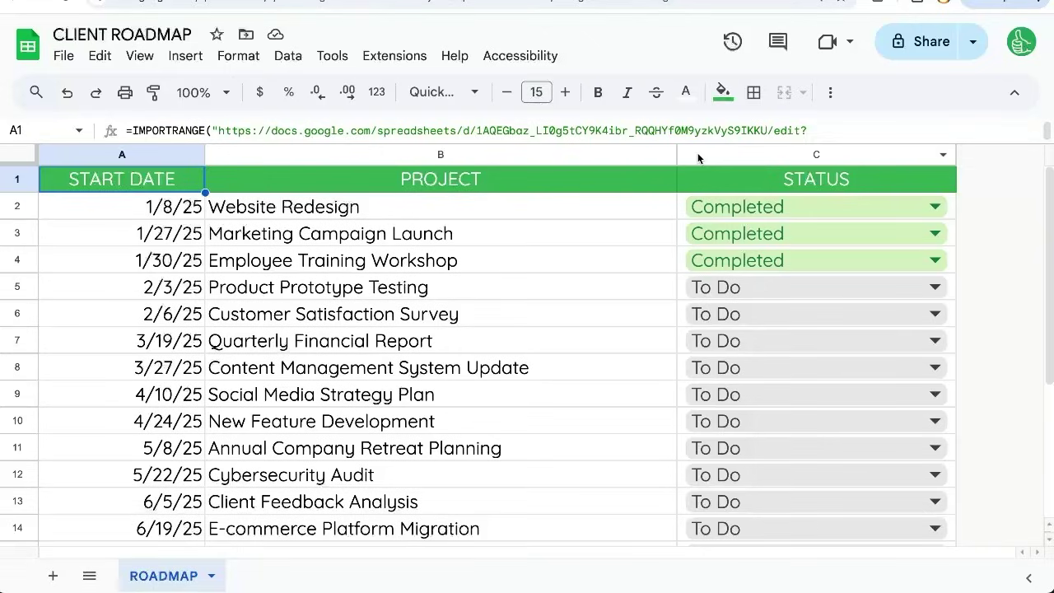
Step: Insert an empty column D right of STATUS, clear its dropdowns, and title it NOTES
{"action": "left_click", "coordinate": [726, 155]}
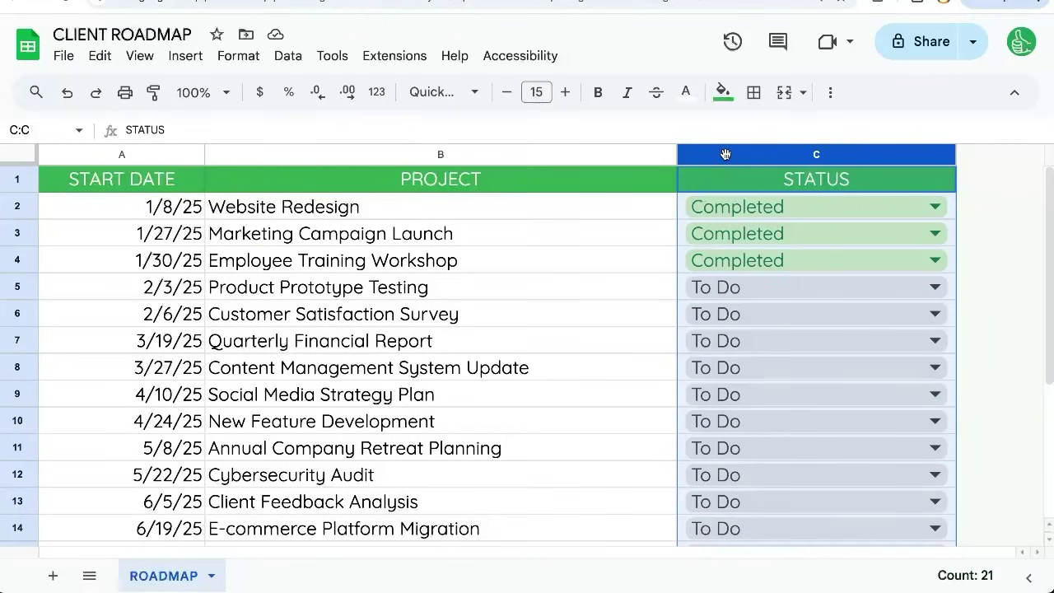
{"action": "left_click", "coordinate": [605, 155]}
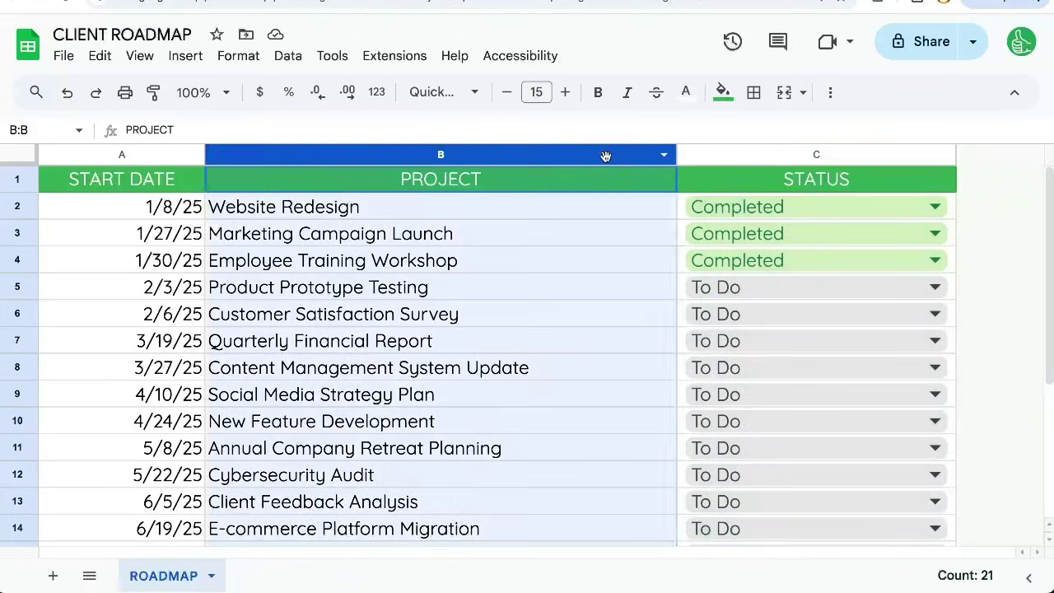
{"action": "right_click", "coordinate": [606, 155]}
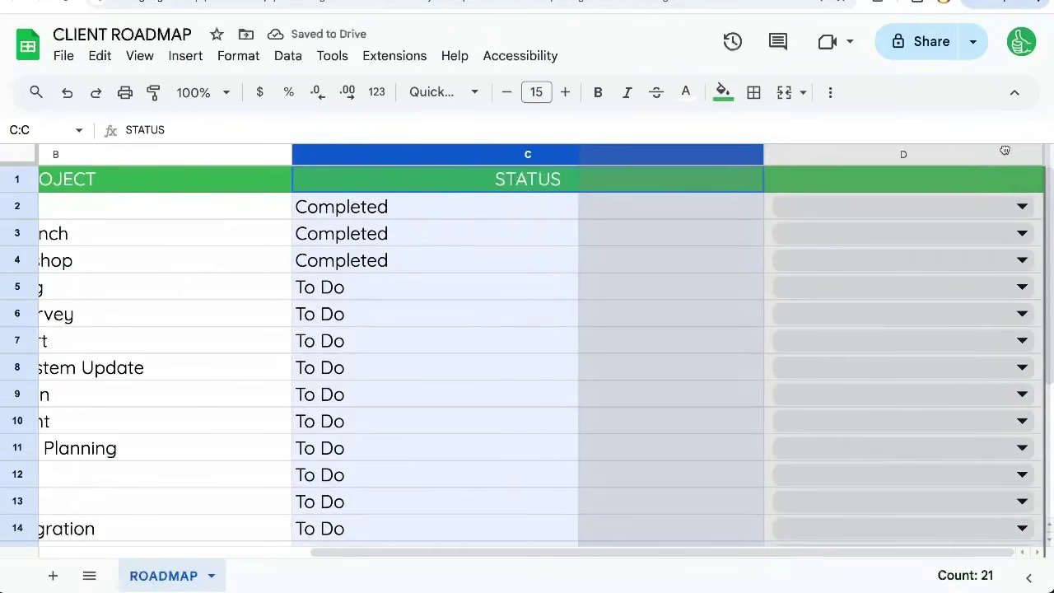
{"action": "key", "text": "Delete"}
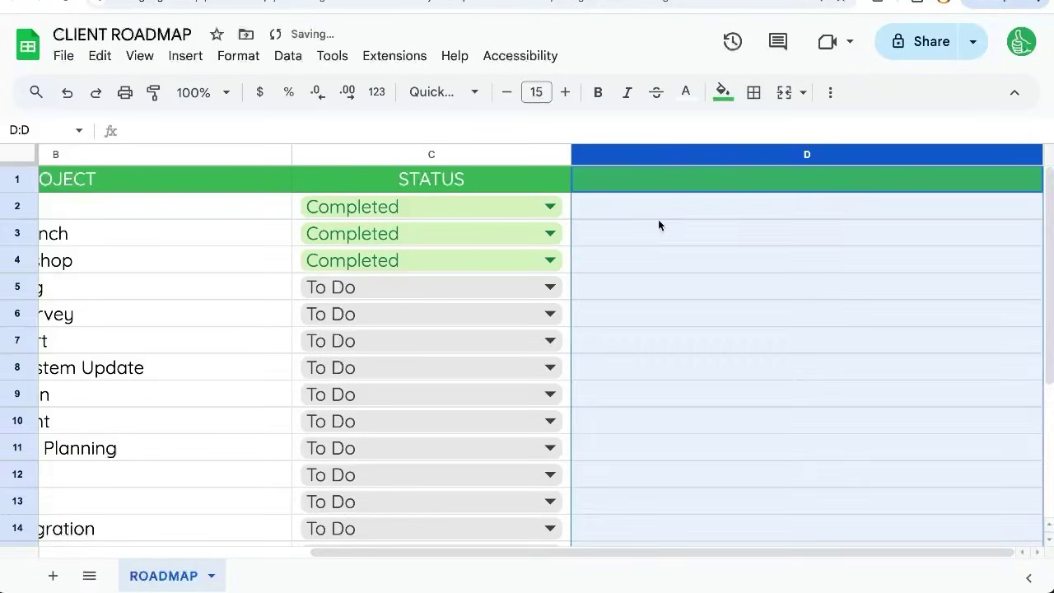
{"action": "left_click", "coordinate": [658, 218]}
{"action": "left_click", "coordinate": [658, 181]}
{"action": "type", "text": "NOTES"}
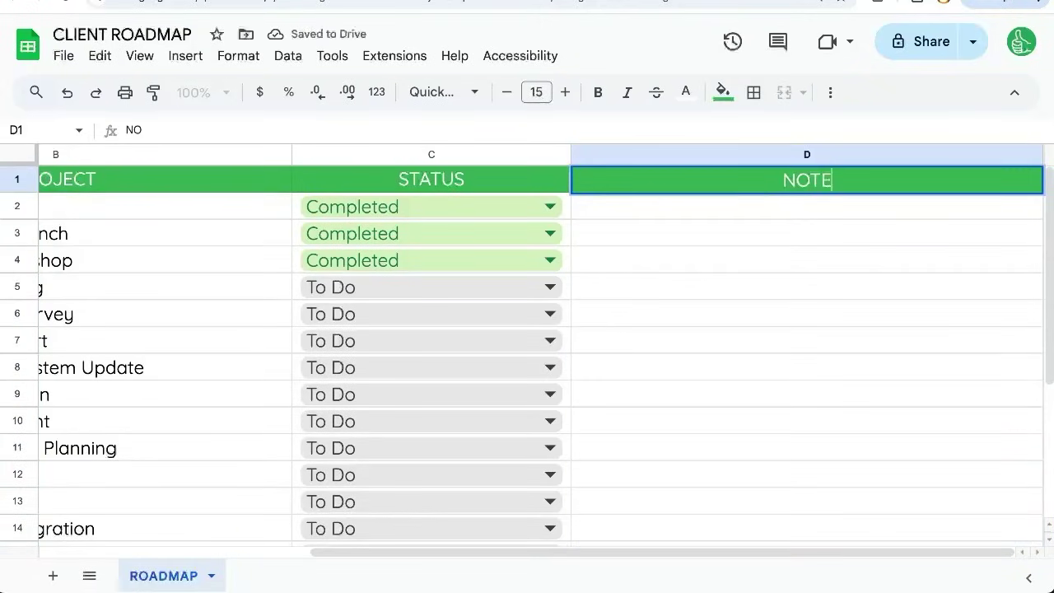
{"action": "key", "text": "Return"}
{"action": "left_click", "coordinate": [645, 181]}
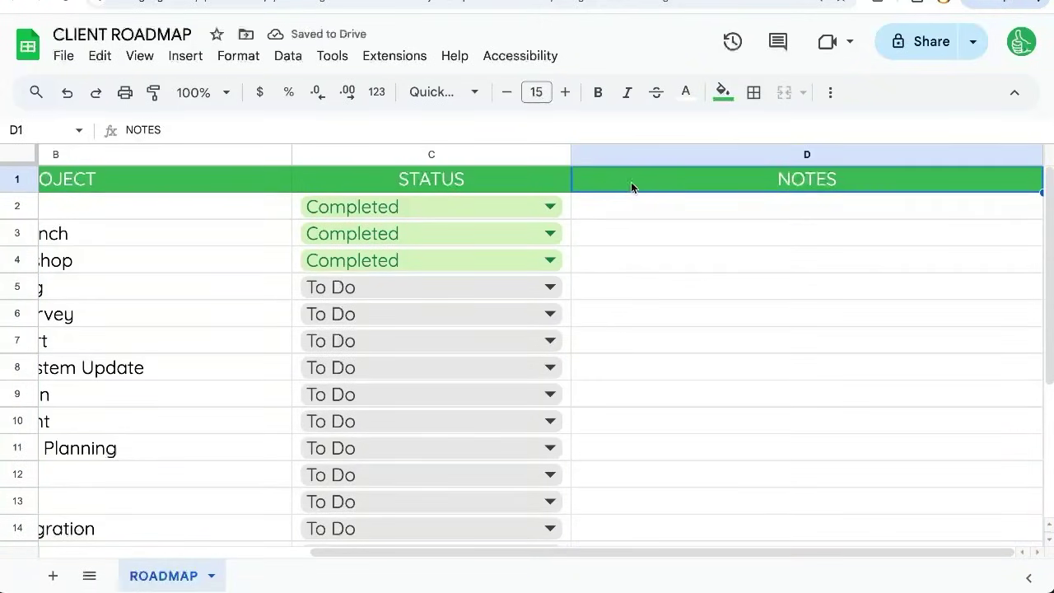
Step: View the IMPORTRANGE formula in A1 without changing it
{"action": "scroll", "coordinate": [397, 188], "scroll_direction": "left", "scroll_amount": 5}
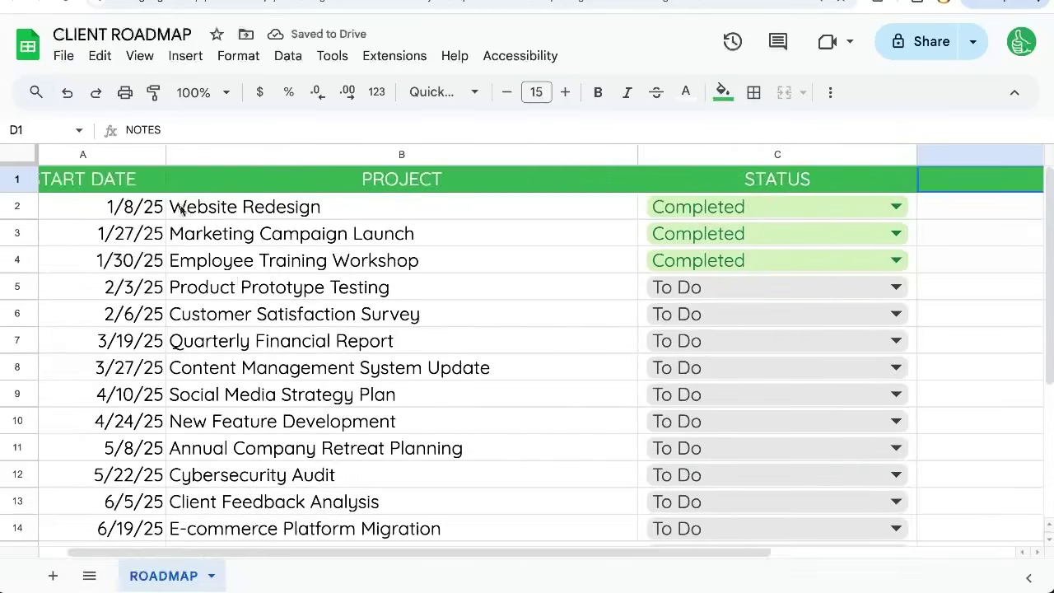
{"action": "left_click", "coordinate": [110, 179]}
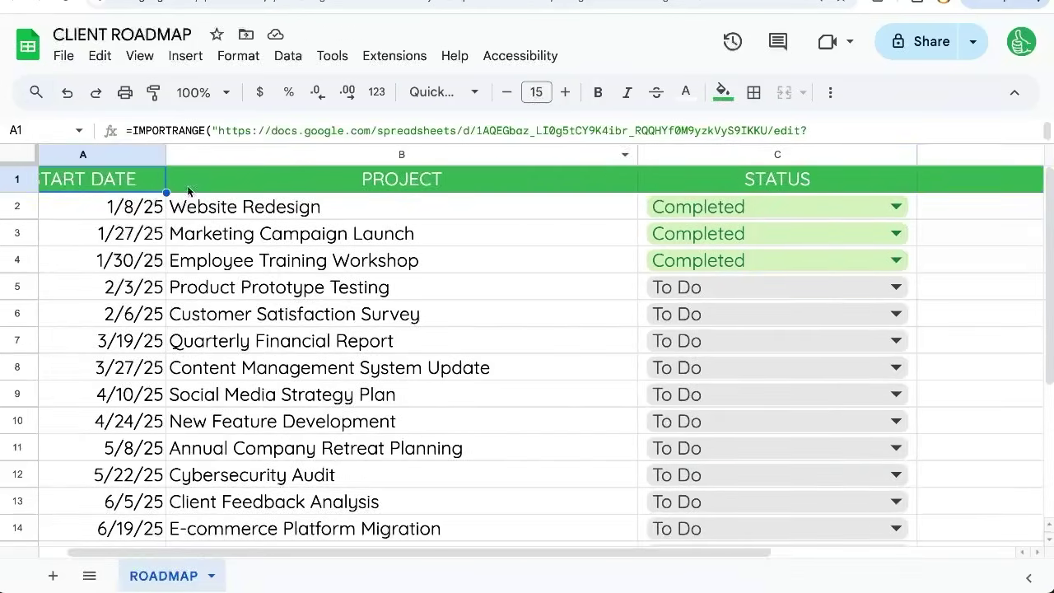
{"action": "double_click", "coordinate": [112, 183]}
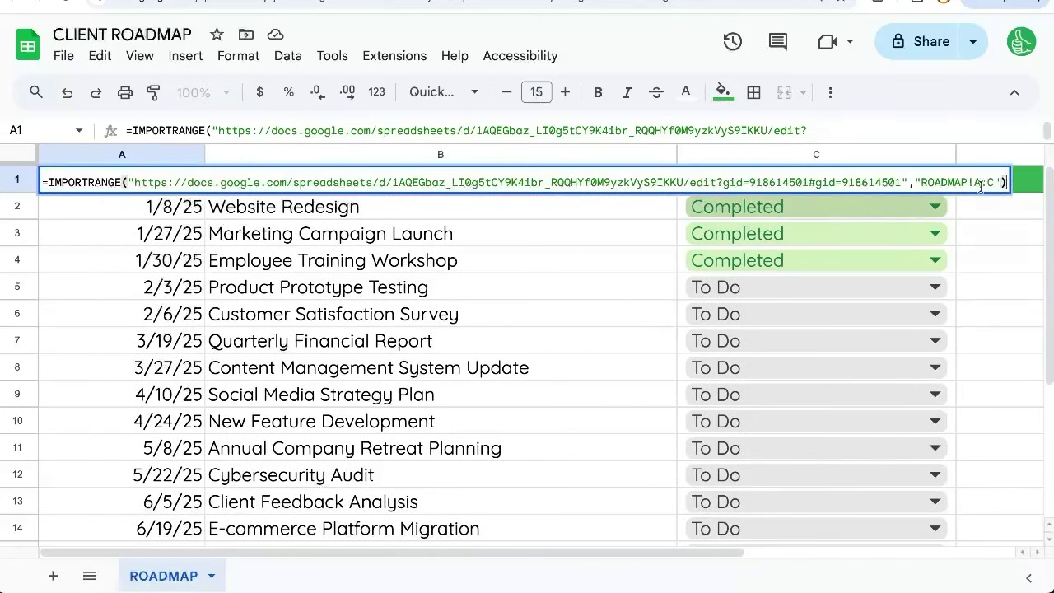
{"action": "key", "text": "Escape"}
Step: Narrow the STATUS and PROJECT columns so all four columns fit on screen
{"action": "scroll", "coordinate": [918, 213], "scroll_direction": "right", "scroll_amount": 6}
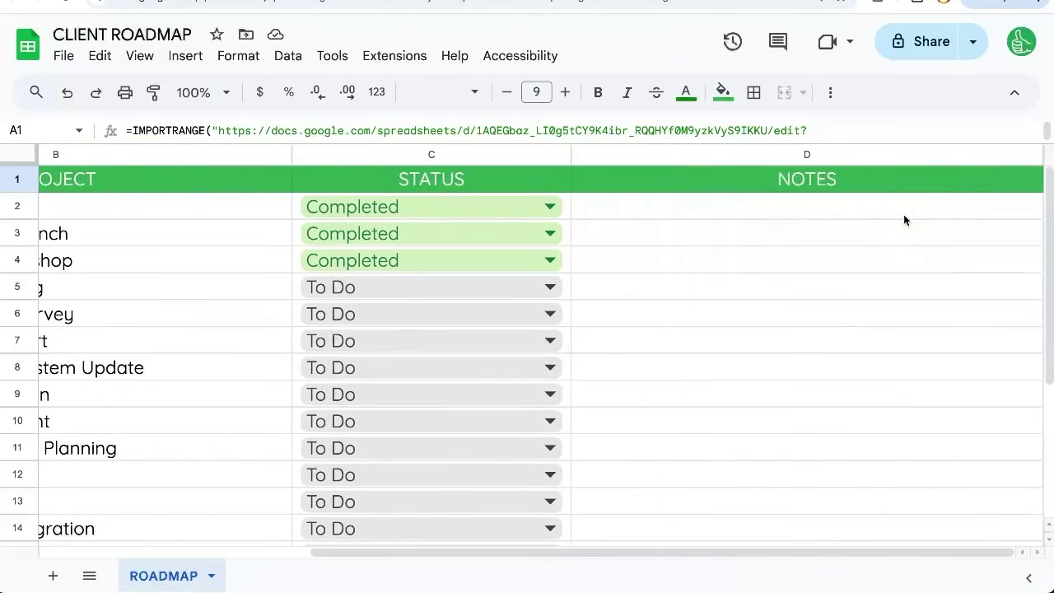
{"action": "left_click", "coordinate": [812, 192]}
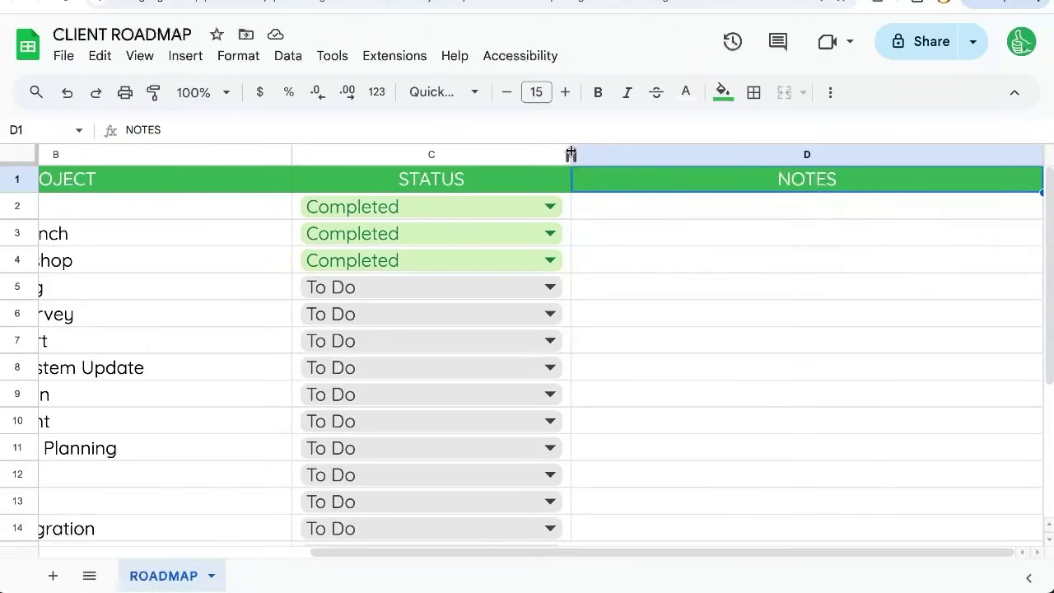
{"action": "left_click_drag", "start_coordinate": [569, 154], "coordinate": [473, 154]}
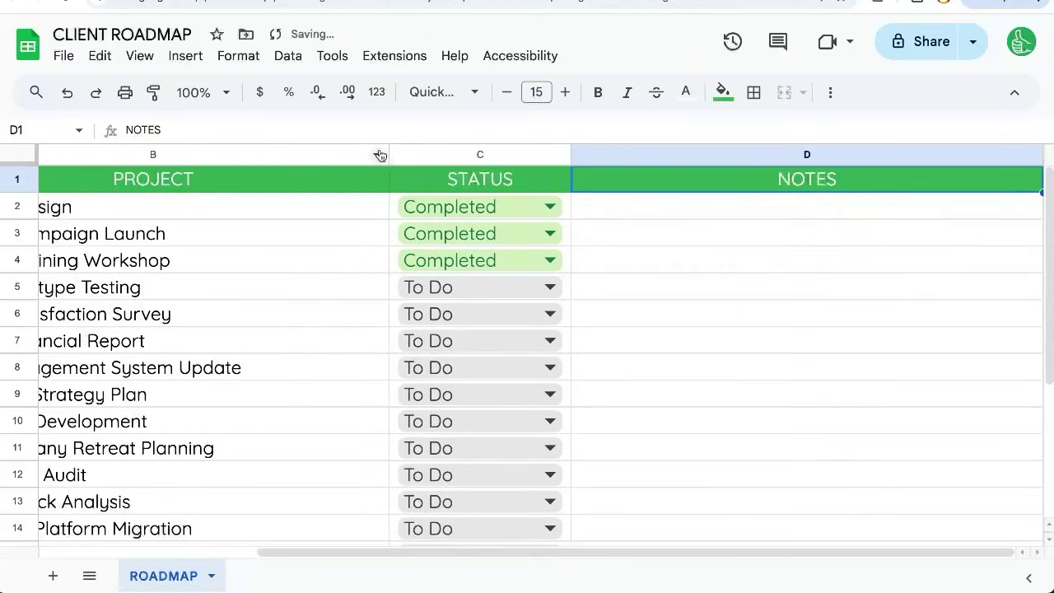
{"action": "left_click_drag", "start_coordinate": [386, 154], "coordinate": [158, 152]}
{"action": "left_click", "coordinate": [775, 213]}
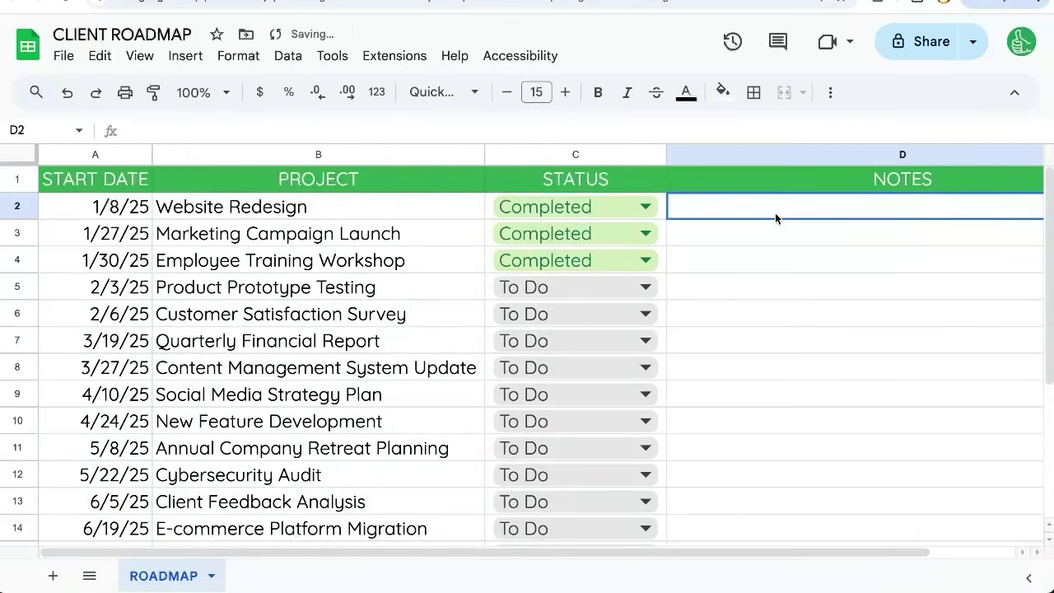
{"action": "key", "text": "shift+Down"}
{"action": "key", "text": "shift+Down"}
{"action": "key", "text": "shift+Down"}
{"action": "key", "text": "shift+Down"}
{"action": "key", "text": "shift+Down"}
{"action": "key", "text": "shift+Down"}
{"action": "key", "text": "shift+Down"}
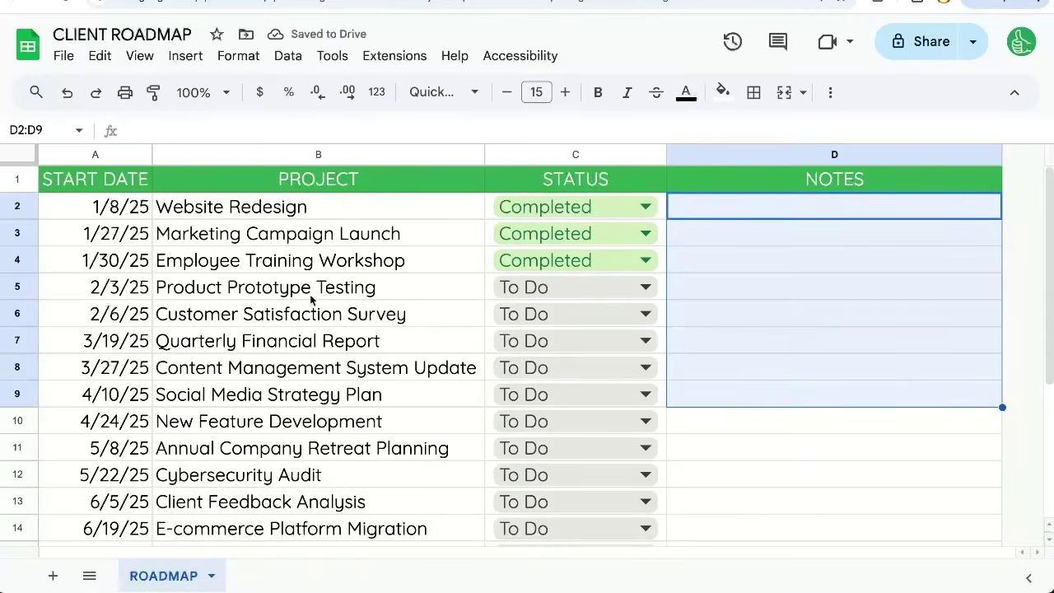
Step: Enter 'Great job!', 'Need more reviews!' and 'Awesome work!' in D2–D4, then go to CLIENT FILE
{"action": "left_click_drag", "start_coordinate": [123, 176], "coordinate": [513, 233]}
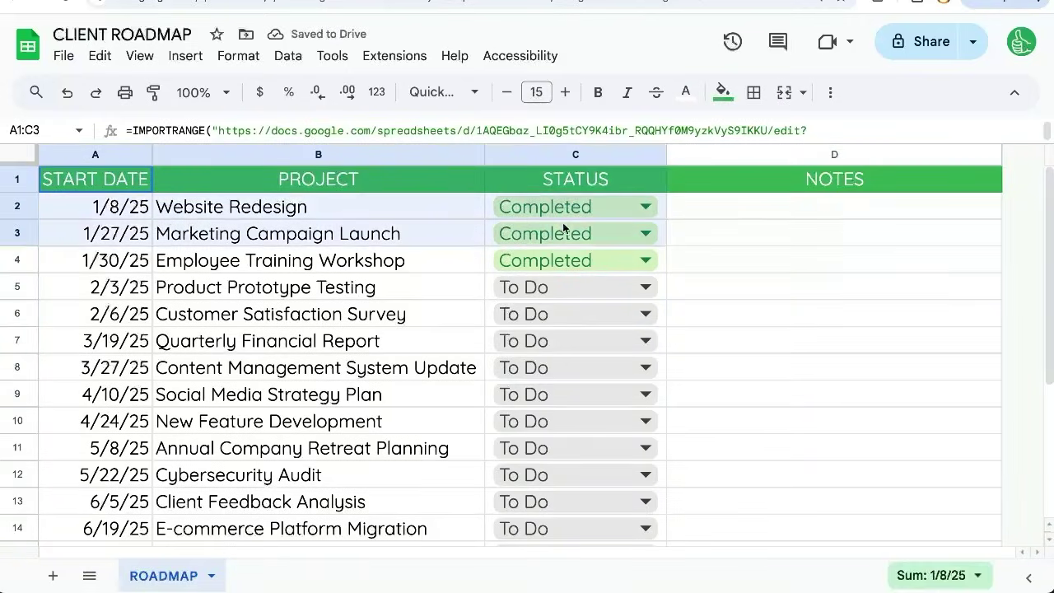
{"action": "left_click", "coordinate": [763, 215]}
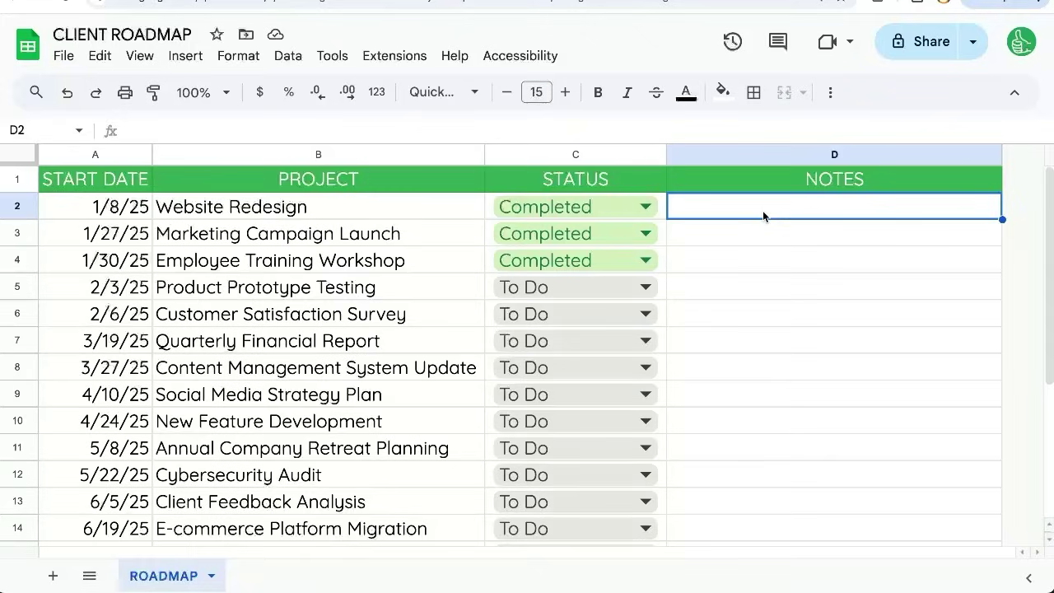
{"action": "type", "text": "Great job!"}
{"action": "key", "text": "Return"}
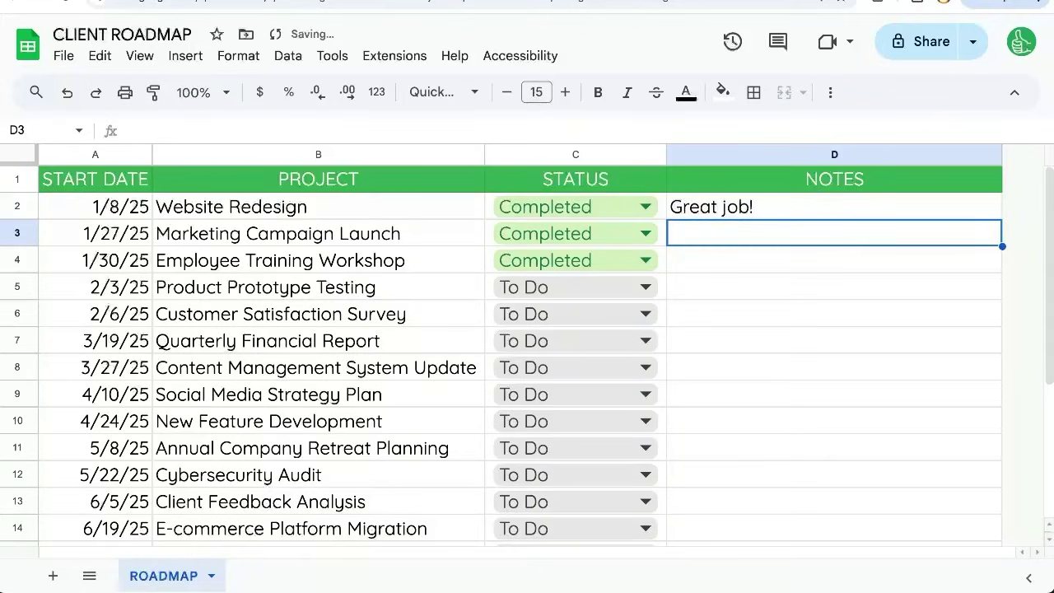
{"action": "type", "text": "Need more review"}
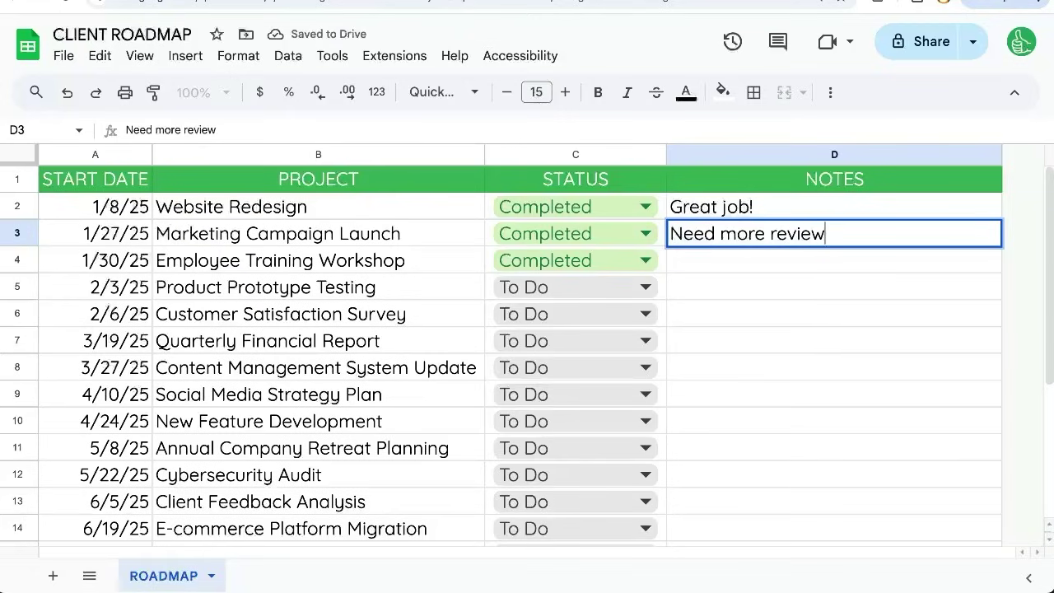
{"action": "type", "text": "s!"}
{"action": "key", "text": "Return"}
{"action": "type", "text": "Aweome"}
{"action": "key", "text": "BackSpace"}
{"action": "key", "text": "BackSpace"}
{"action": "key", "text": "BackSpace"}
{"action": "type", "text": "s"}
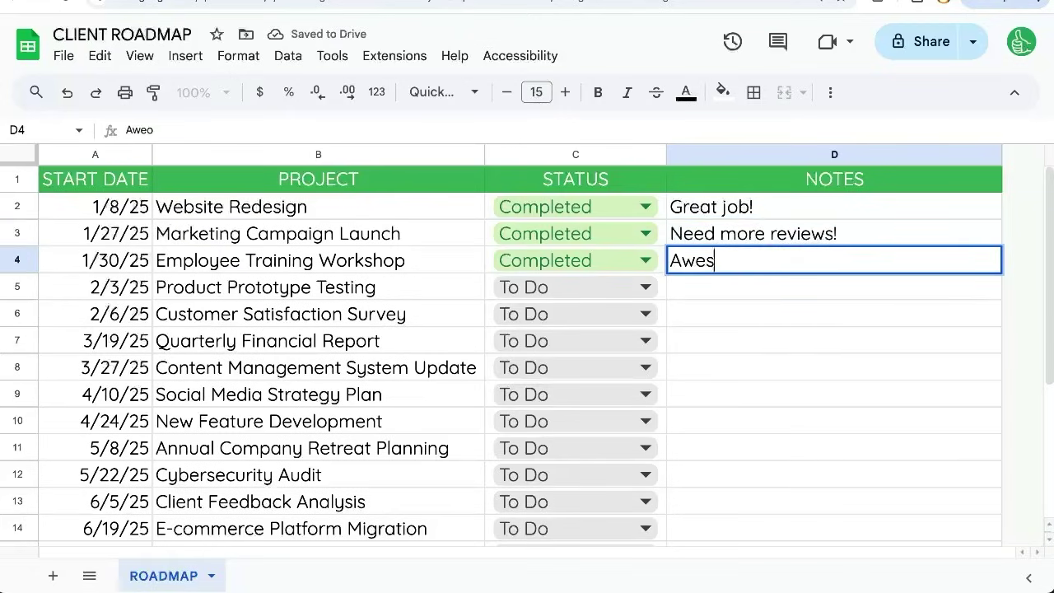
{"action": "type", "text": "ome work!"}
{"action": "key", "text": "Return"}
{"action": "left_click", "coordinate": [860, 209]}
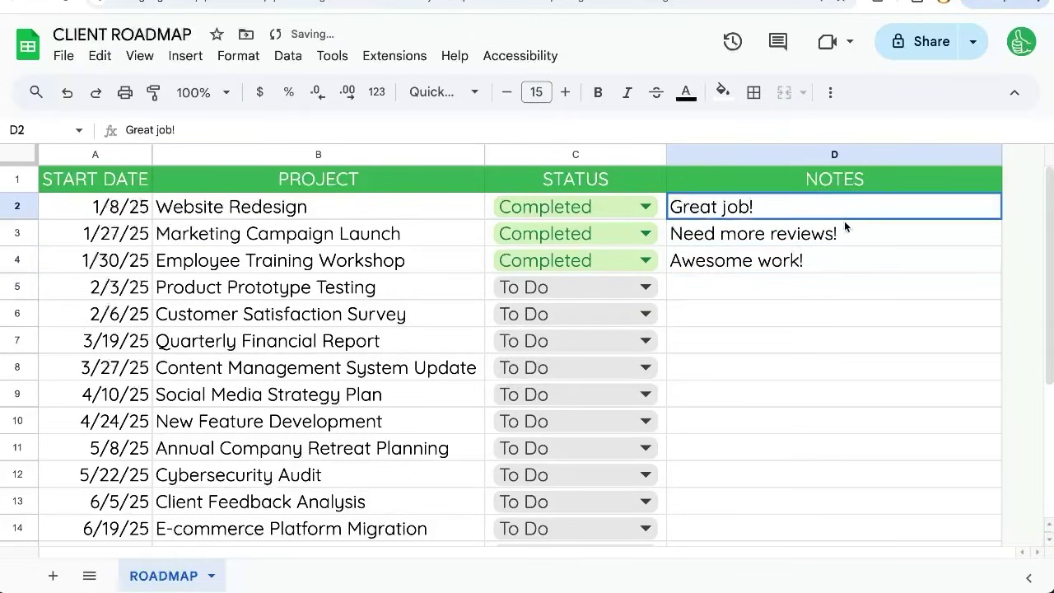
{"action": "left_click", "coordinate": [823, 368], "text": "shift"}
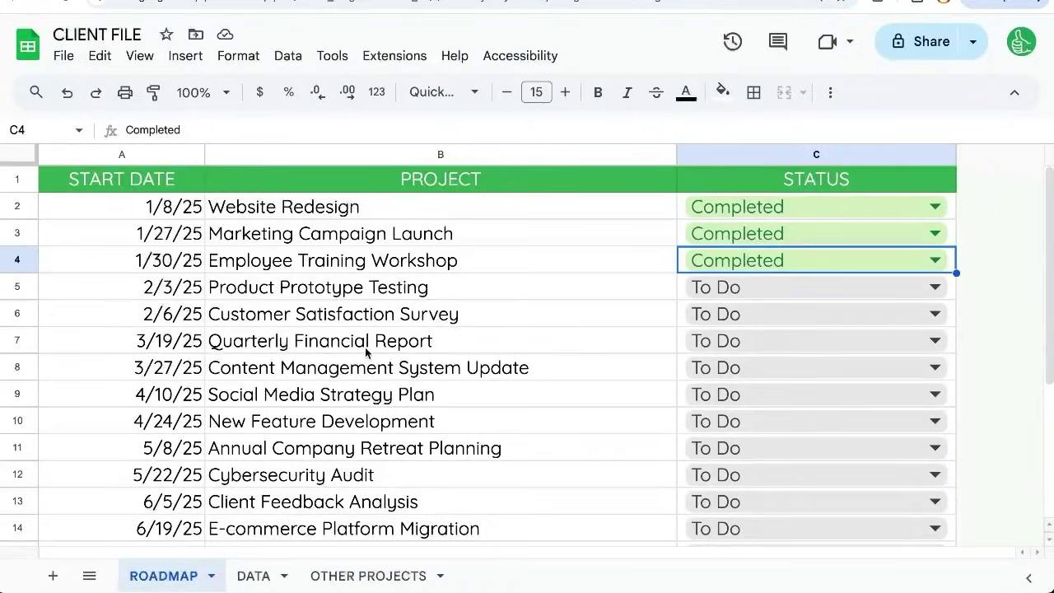
Step: In CLIENT FILE, insert an empty column right of STATUS and clear its dropdowns
{"action": "left_click", "coordinate": [736, 156]}
{"action": "right_click", "coordinate": [736, 155]}
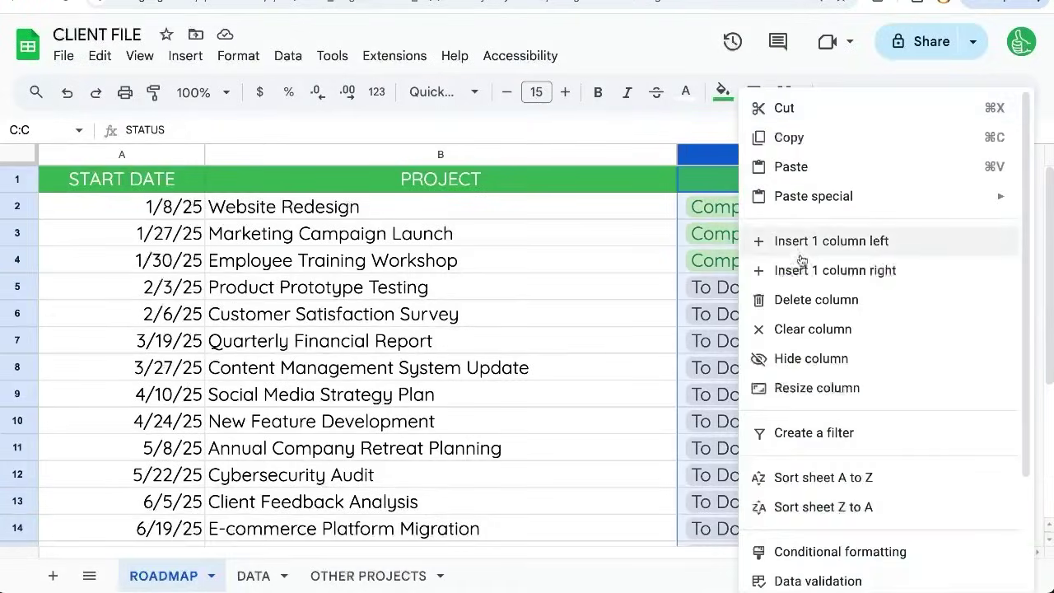
{"action": "left_click", "coordinate": [803, 270]}
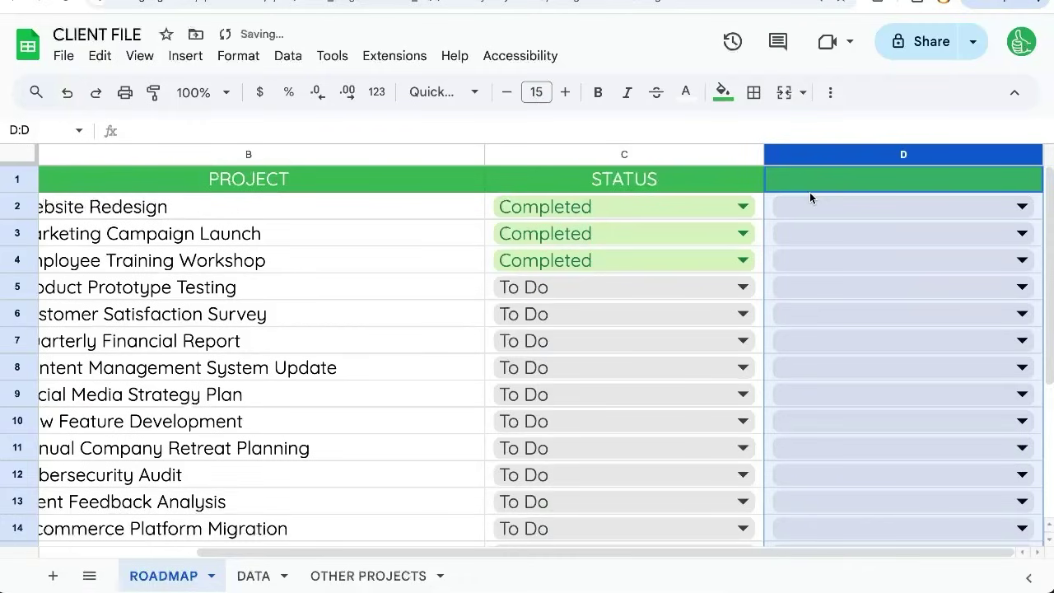
{"action": "key", "text": "Delete"}
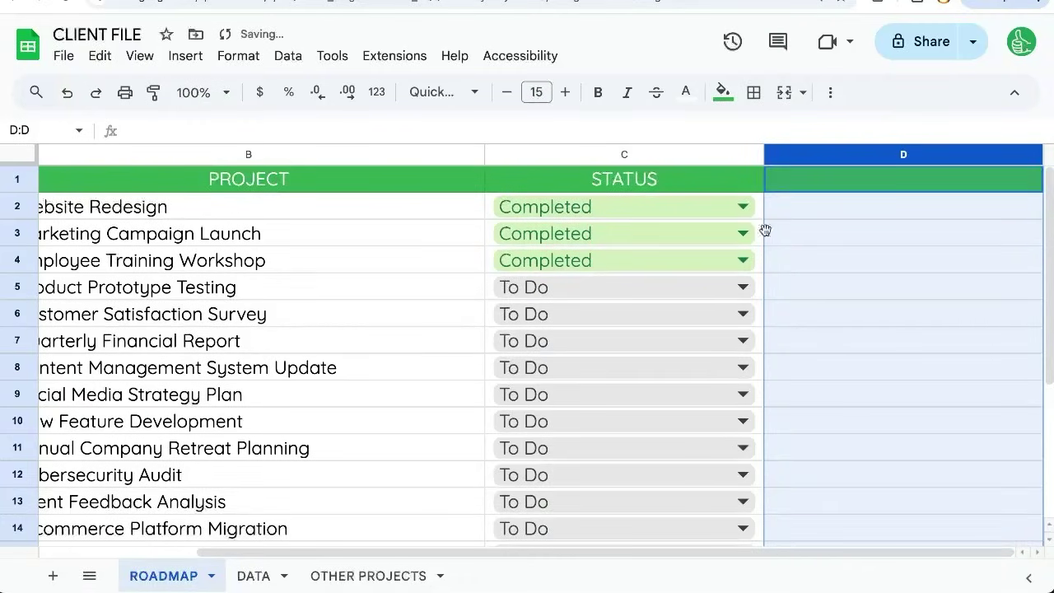
{"action": "left_click", "coordinate": [790, 212]}
{"action": "left_click", "coordinate": [814, 181]}
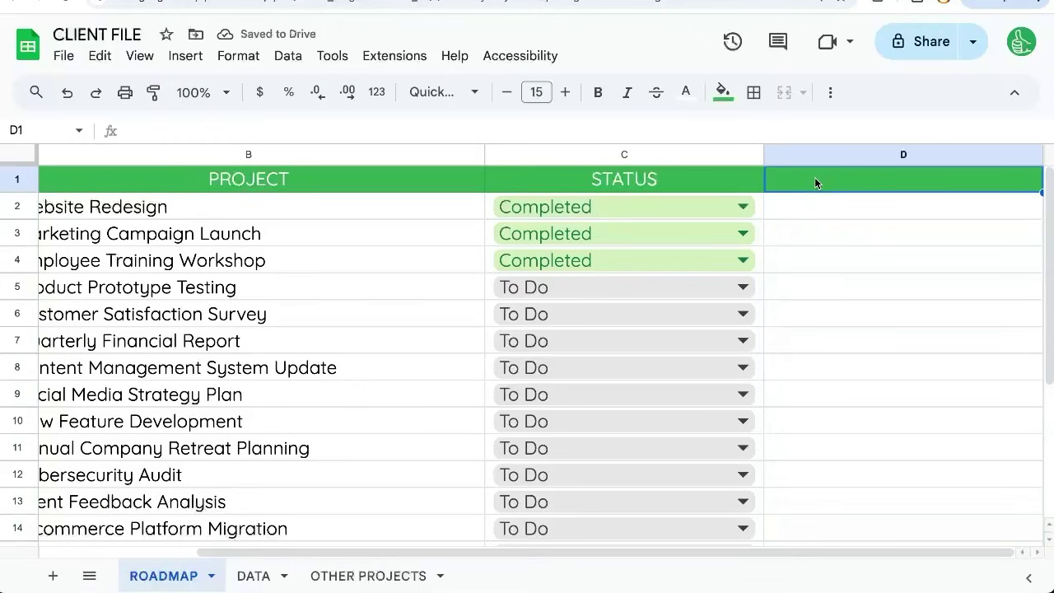
Step: Start an IMPORTRANGE formula in D1 and copy CLIENT ROADMAP's web address
{"action": "type", "text": "=IMPOR"}
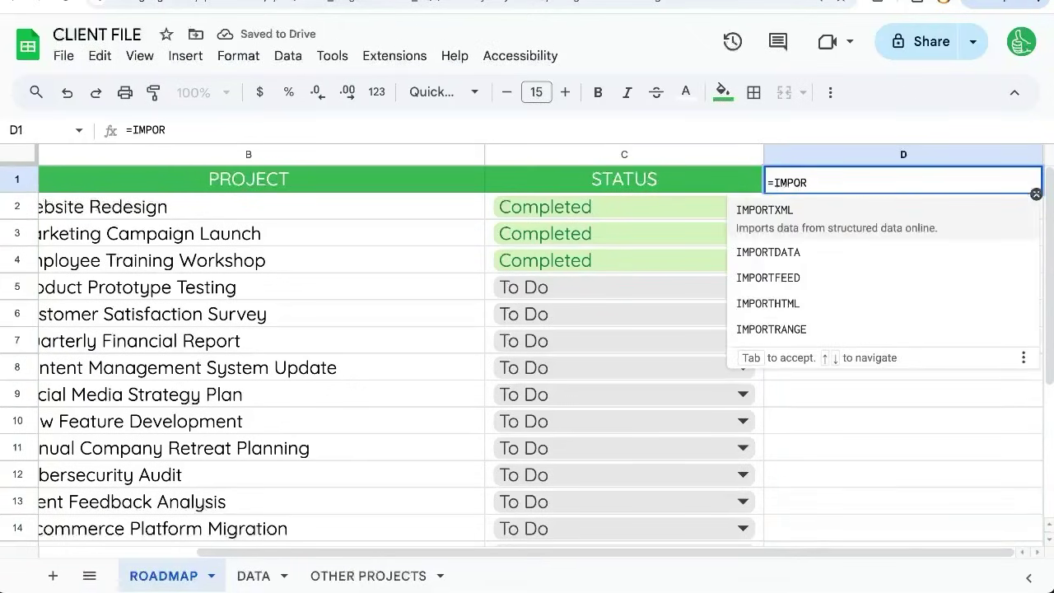
{"action": "key", "text": "Down"}
{"action": "key", "text": "Down"}
{"action": "key", "text": "Down"}
{"action": "key", "text": "Down"}
{"action": "key", "text": "Tab"}
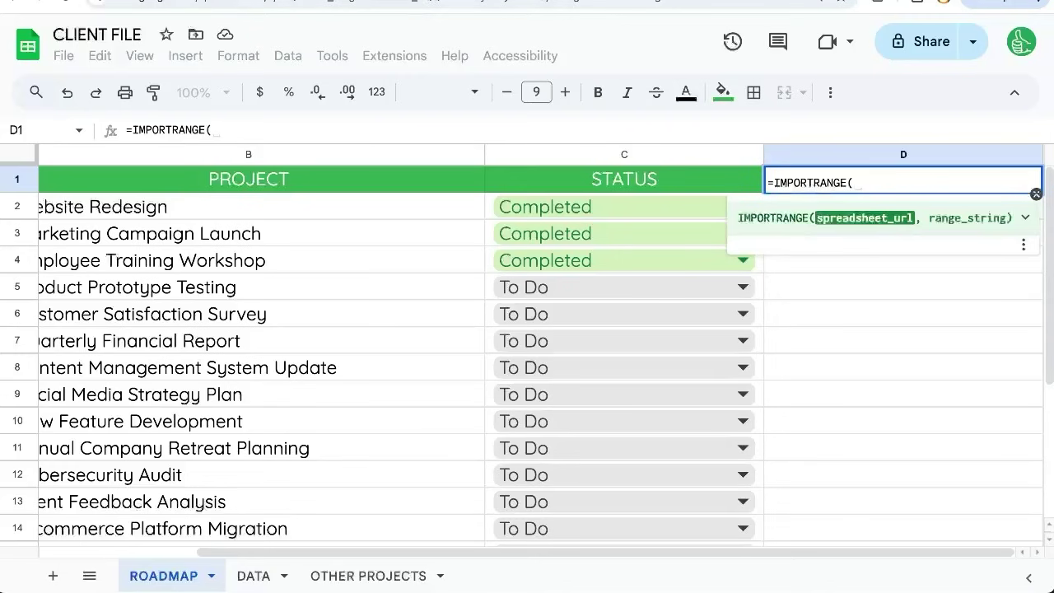
{"action": "key", "text": "ctrl+Tab"}
{"action": "key", "text": "ctrl+l"}
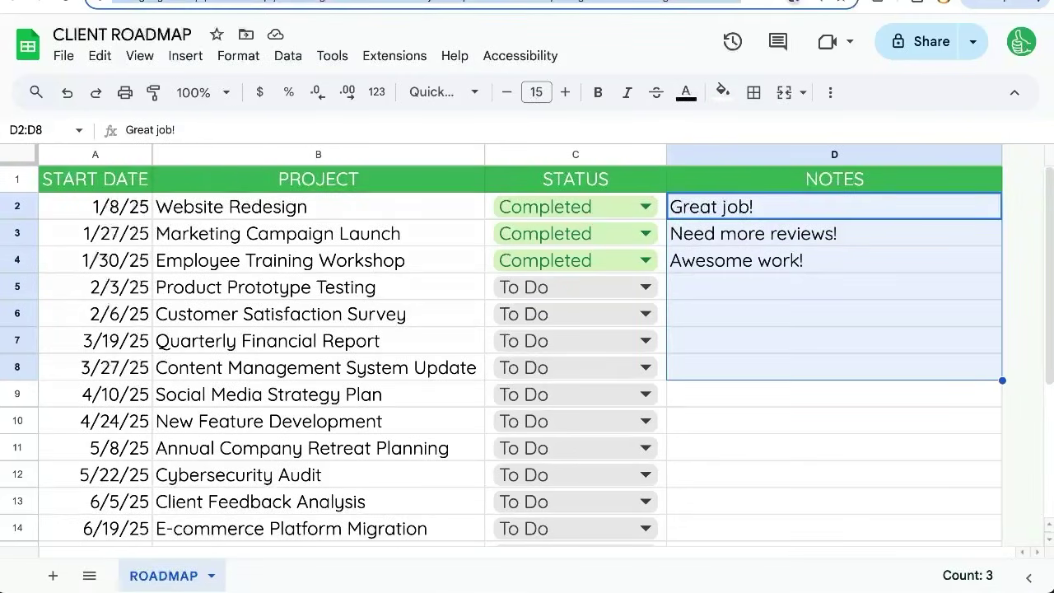
{"action": "key", "text": "ctrl+c"}
{"action": "key", "text": "ctrl+shift+Tab"}
Step: Complete the formula with CLIENT ROADMAP's URL and "ROADMAP!D:D", then allow access
{"action": "type", "text": "\""}
{"action": "key", "text": "ctrl+v"}
{"action": "type", "text": "\""}
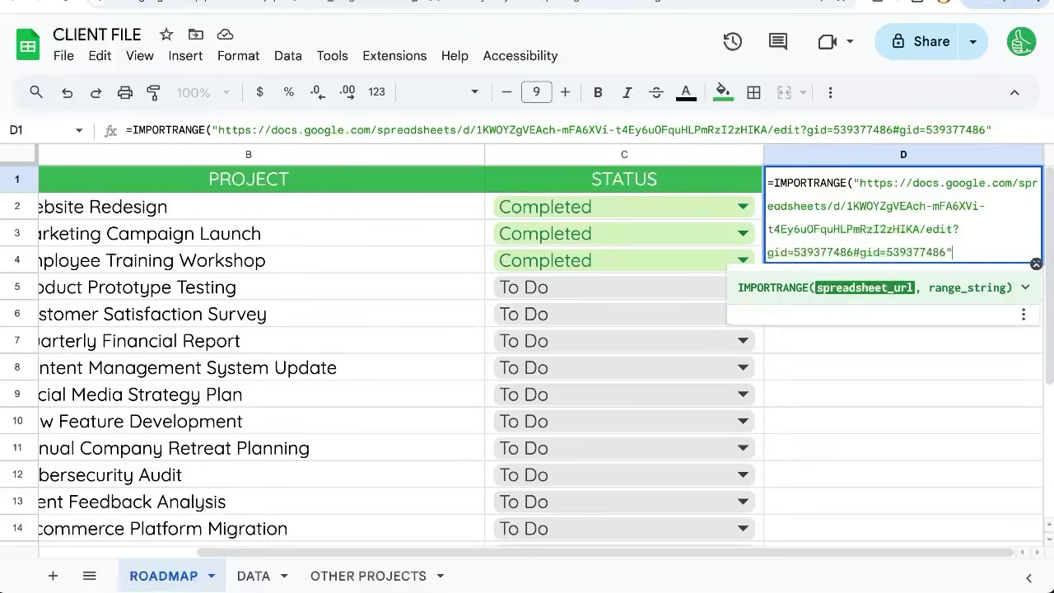
{"action": "type", "text": ",\""}
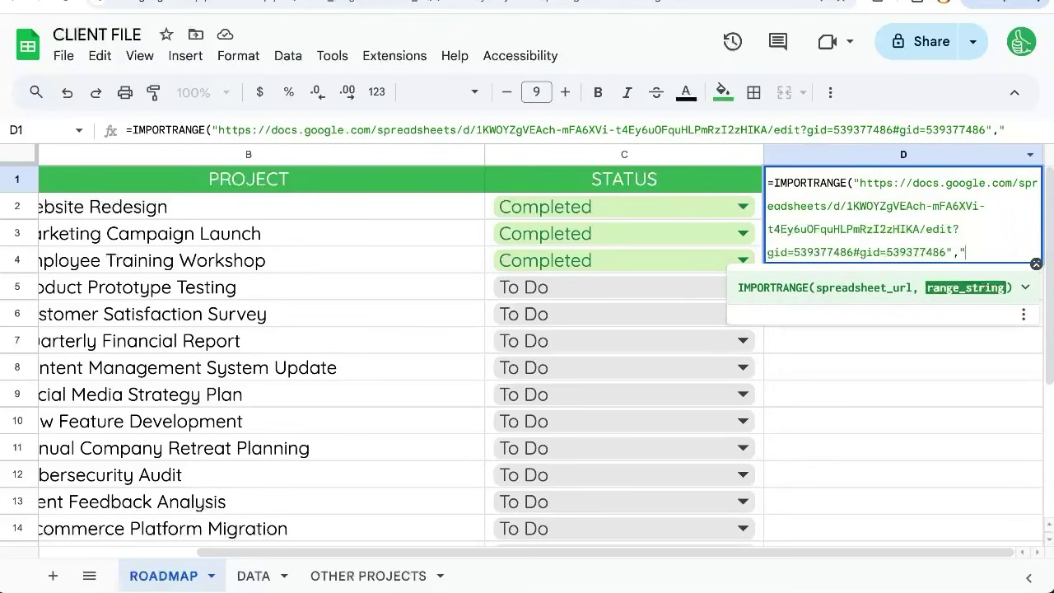
{"action": "key", "text": "ctrl+Tab"}
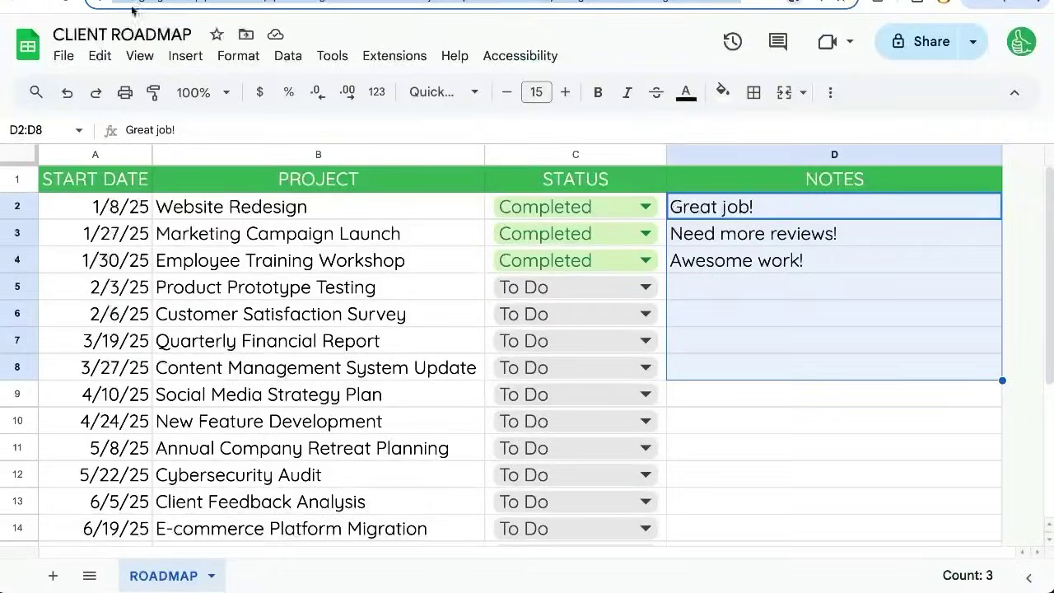
{"action": "key", "text": "ctrl+shift+Tab"}
{"action": "type", "text": "ROADMAP!D:D"}
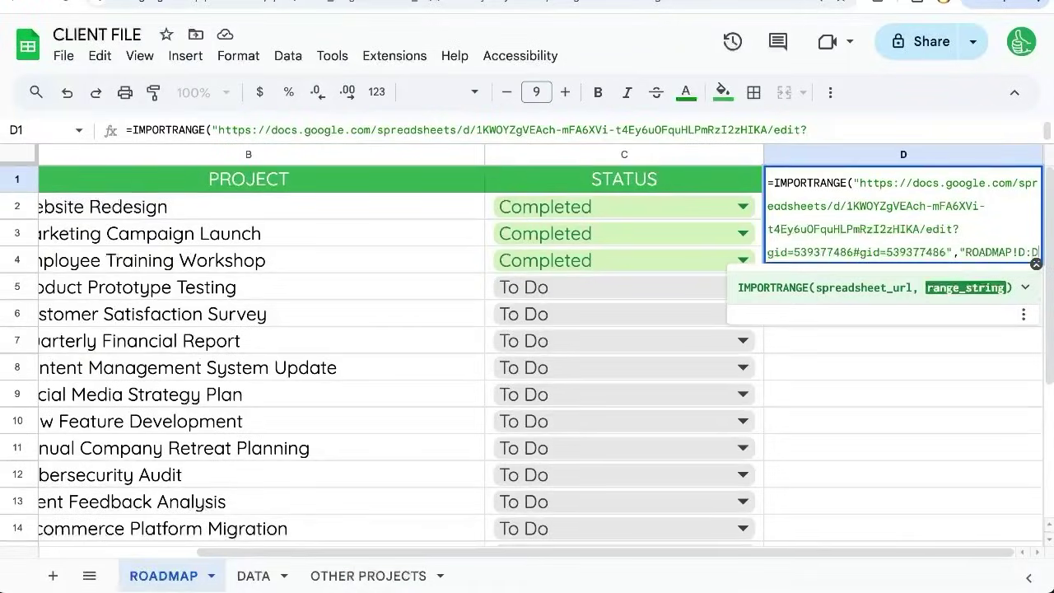
{"action": "key", "text": "Return"}
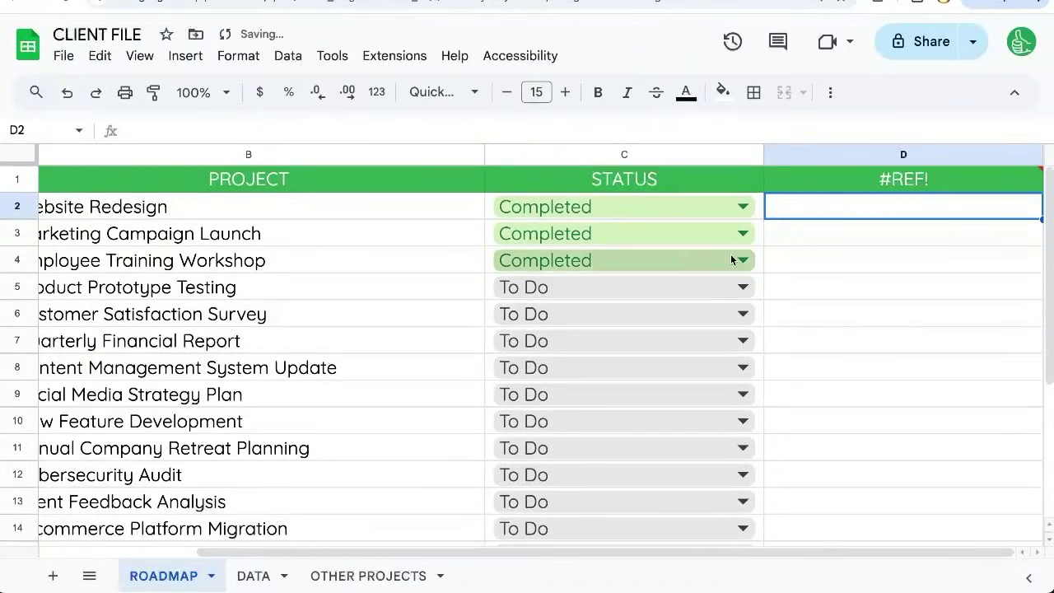
{"action": "mouse_move", "coordinate": [832, 188]}
{"action": "left_click", "coordinate": [736, 298]}
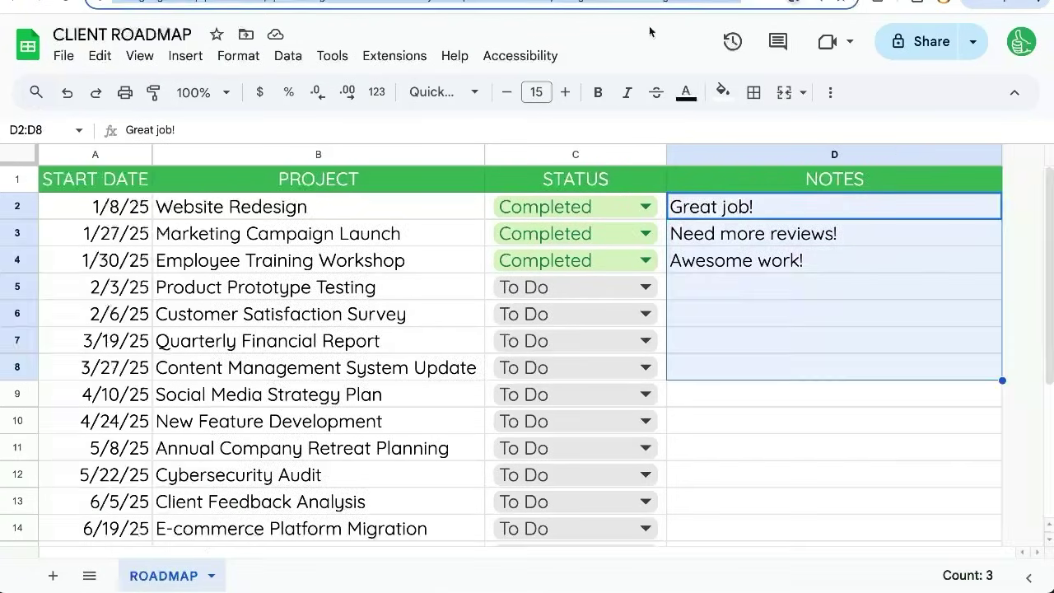
Step: Share CLIENT ROADMAP so anyone with the link can view it
{"action": "left_click", "coordinate": [919, 41]}
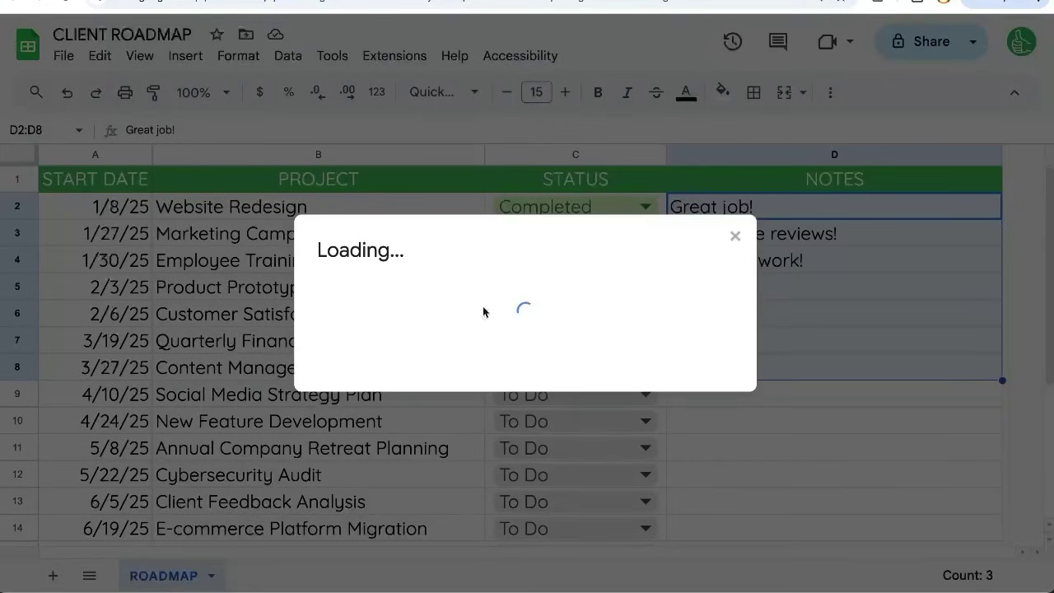
{"action": "left_click", "coordinate": [379, 379]}
{"action": "left_click", "coordinate": [476, 336]}
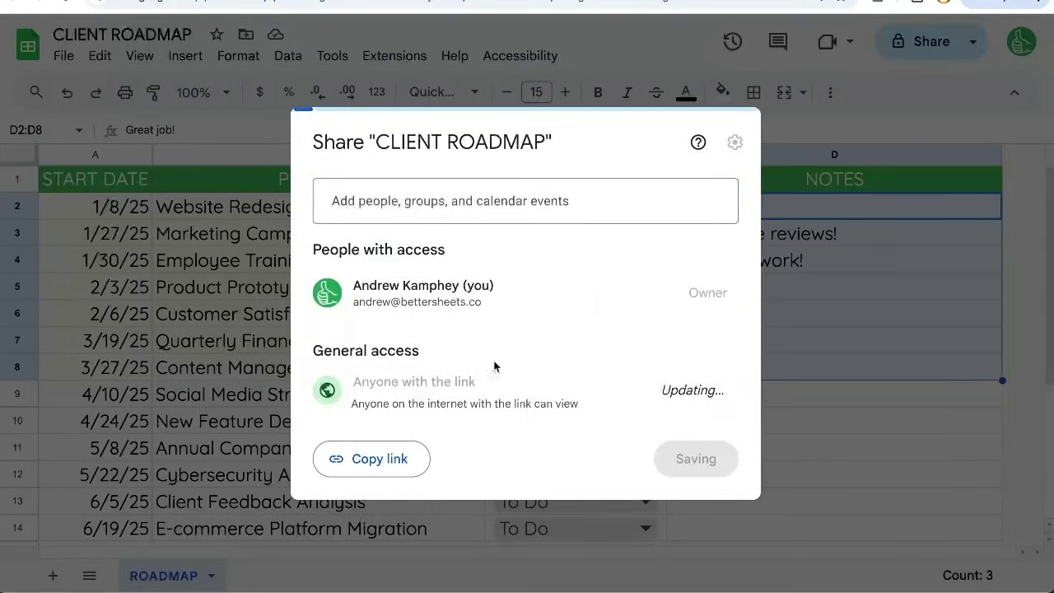
{"action": "left_click", "coordinate": [794, 121]}
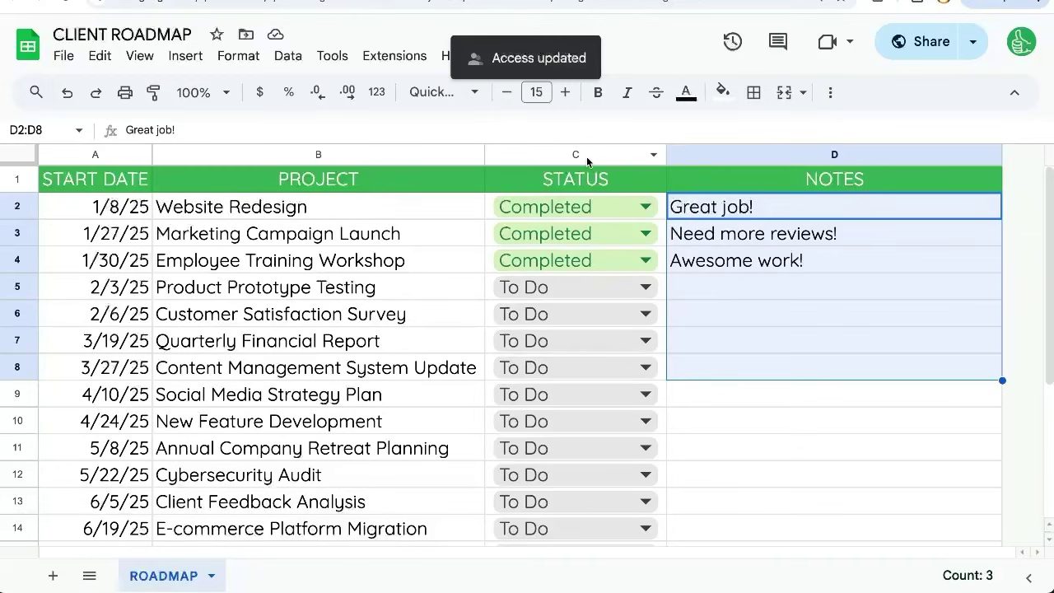
Step: Protect the range ROADMAP!A:C and open its editing permissions
{"action": "left_click", "coordinate": [233, 235]}
{"action": "left_click_drag", "start_coordinate": [95, 154], "coordinate": [523, 174]}
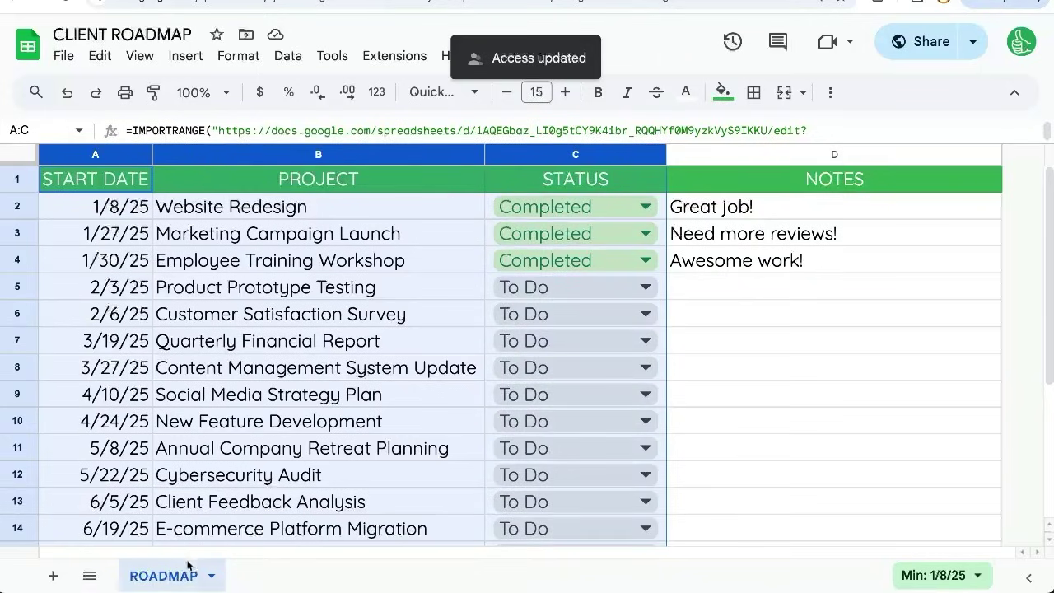
{"action": "left_click", "coordinate": [212, 576]}
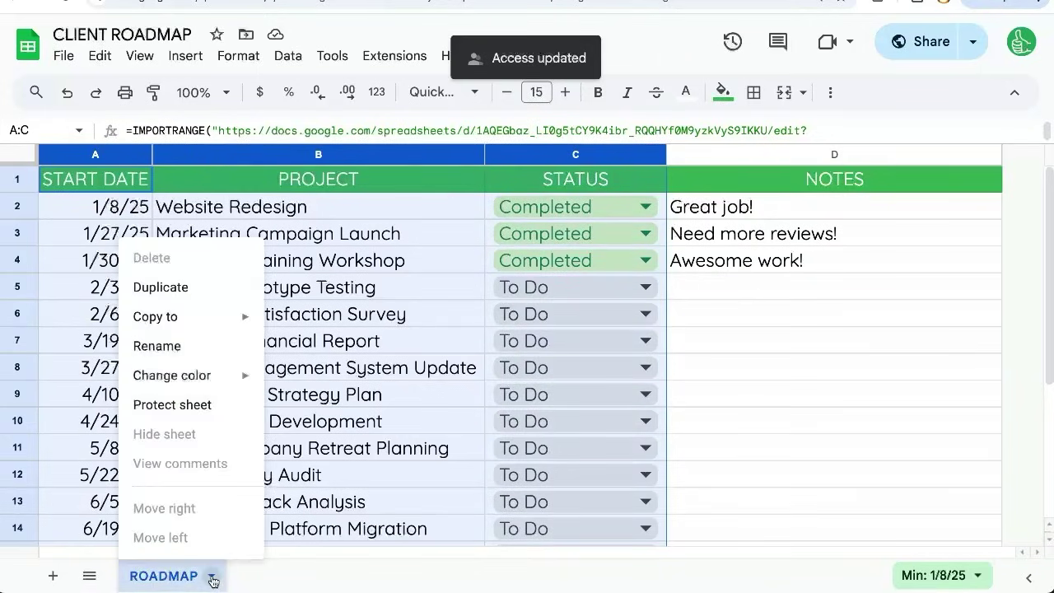
{"action": "left_click", "coordinate": [180, 406]}
{"action": "left_click", "coordinate": [848, 207]}
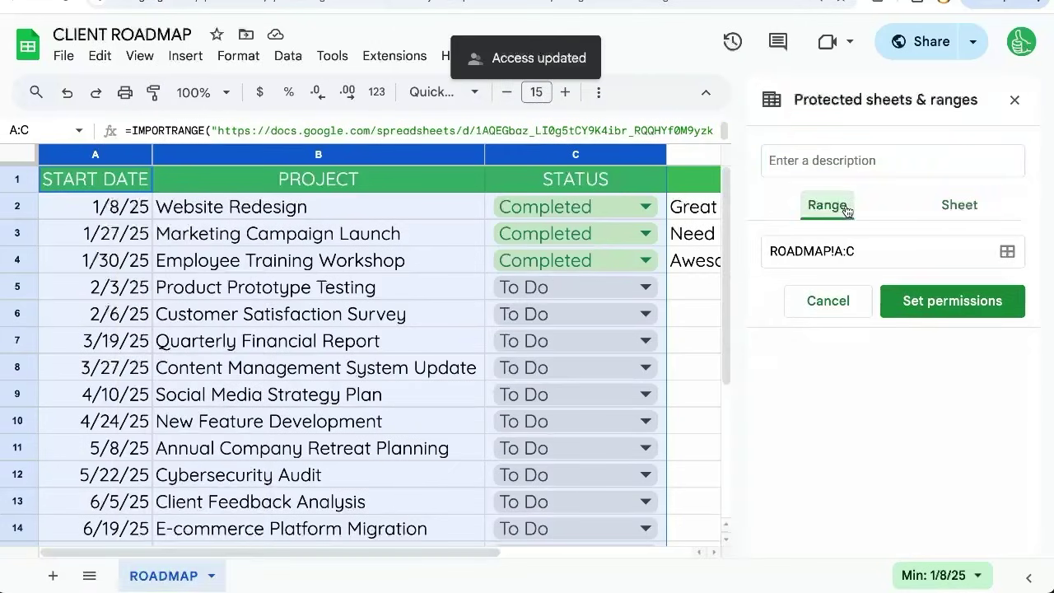
{"action": "left_click", "coordinate": [872, 254]}
{"action": "left_click", "coordinate": [923, 302]}
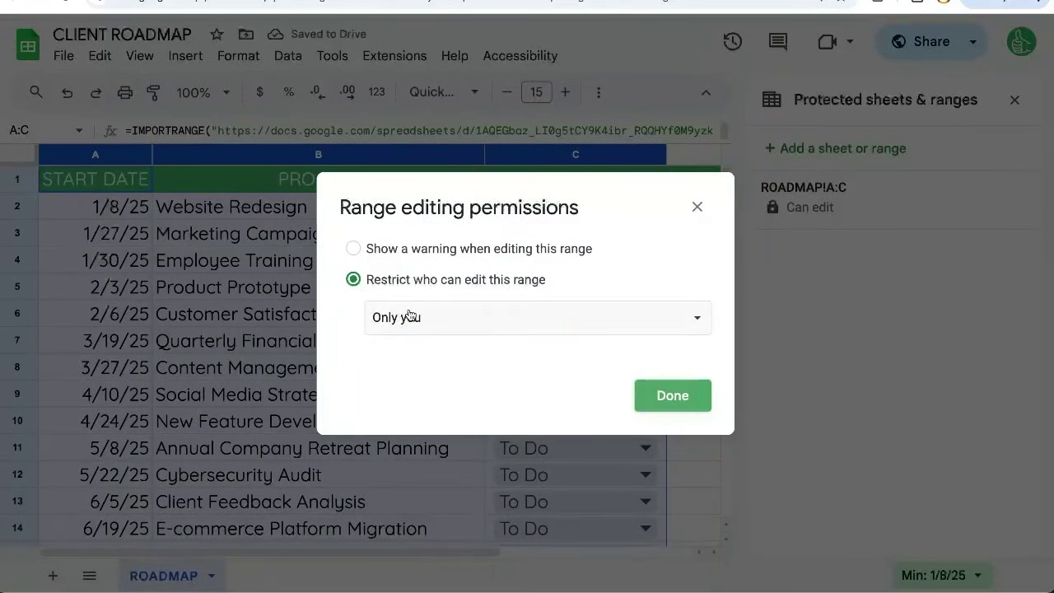
Step: Restrict editing of A:C to only you and confirm
{"action": "left_click", "coordinate": [672, 396]}
{"action": "left_click", "coordinate": [234, 256]}
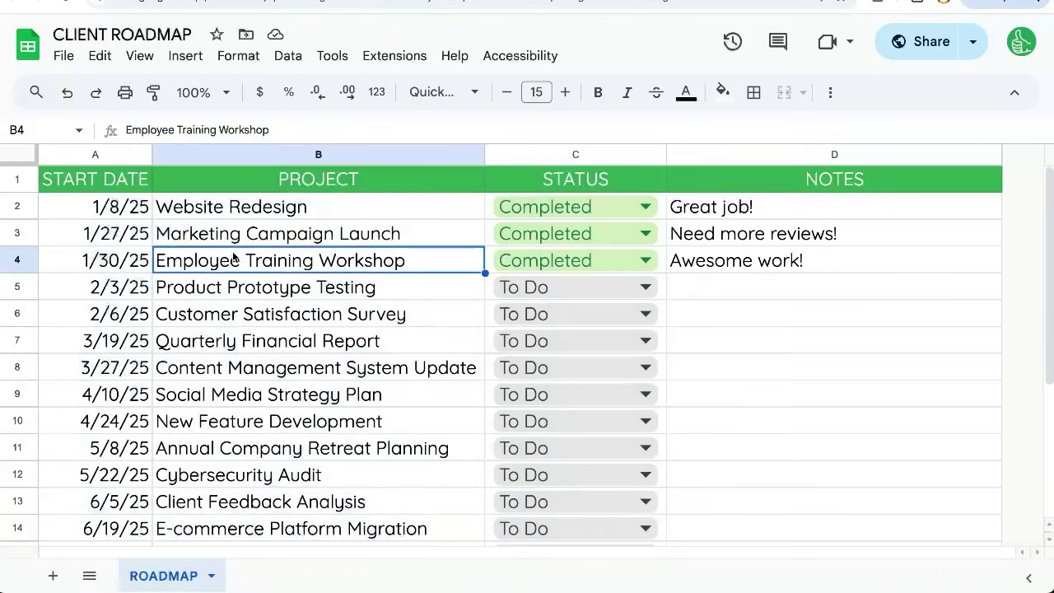
{"action": "left_click_drag", "start_coordinate": [131, 179], "coordinate": [487, 438]}
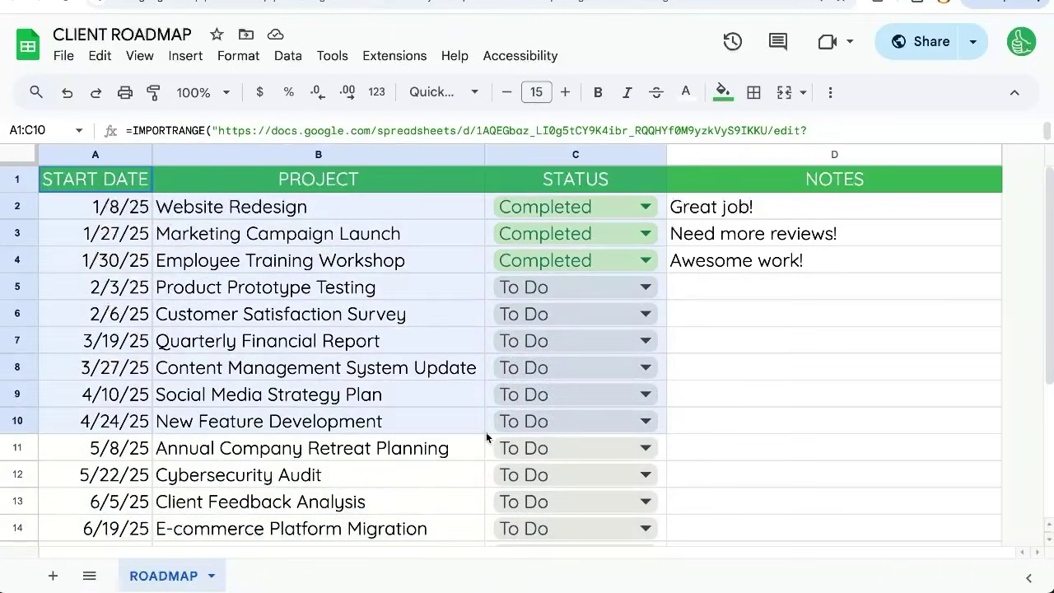
Step: Add the note 'Need this started now!' in D5 of CLIENT ROADMAP and check it in CLIENT FILE
{"action": "left_click", "coordinate": [726, 255]}
{"action": "left_click", "coordinate": [781, 221]}
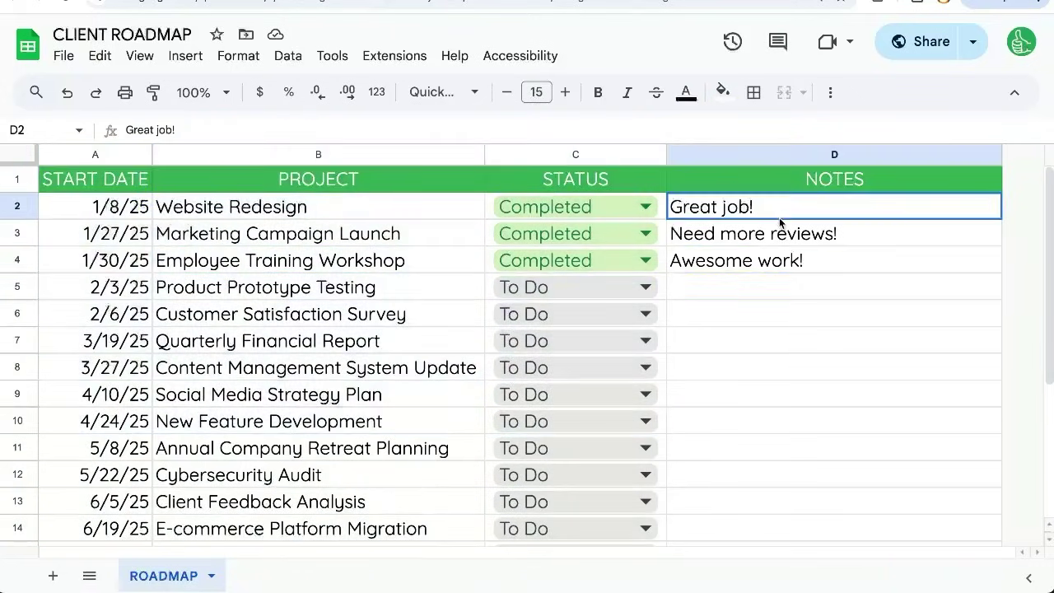
{"action": "left_click", "coordinate": [766, 292]}
{"action": "type", "text": "Need this star"}
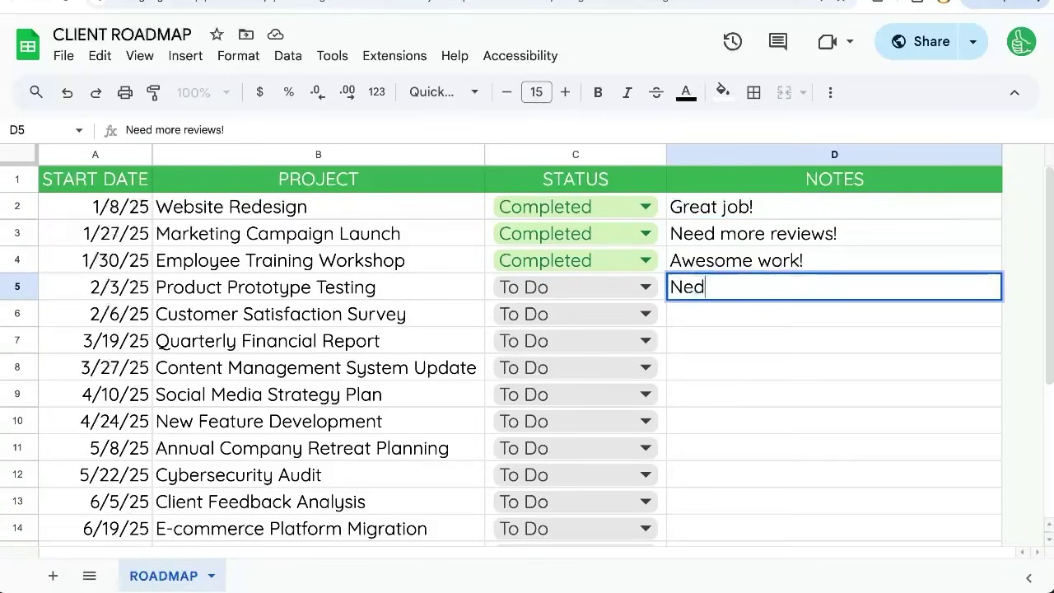
{"action": "type", "text": "ted now!"}
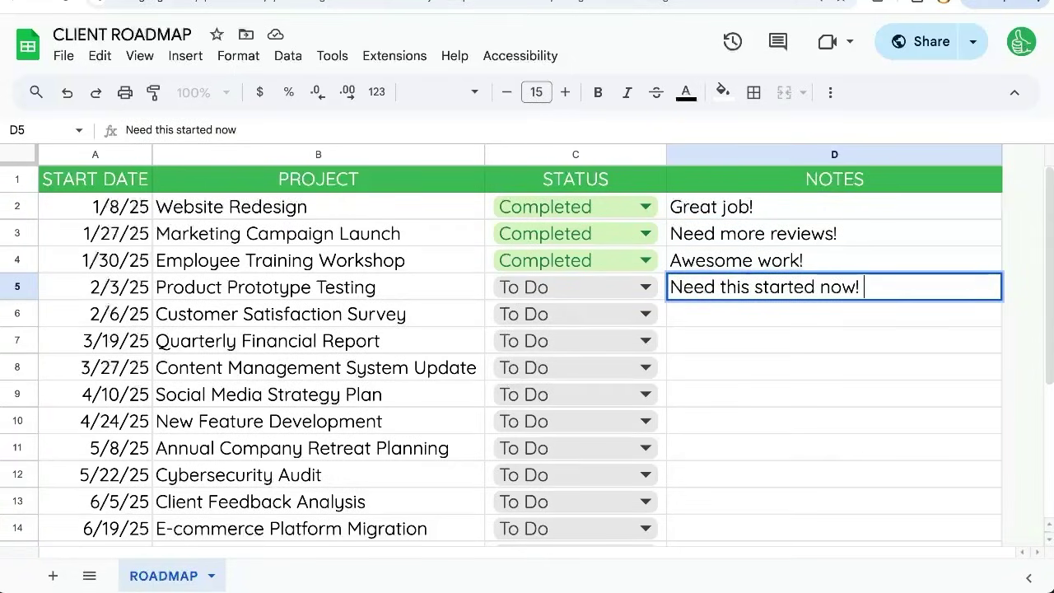
{"action": "key", "text": "Return"}
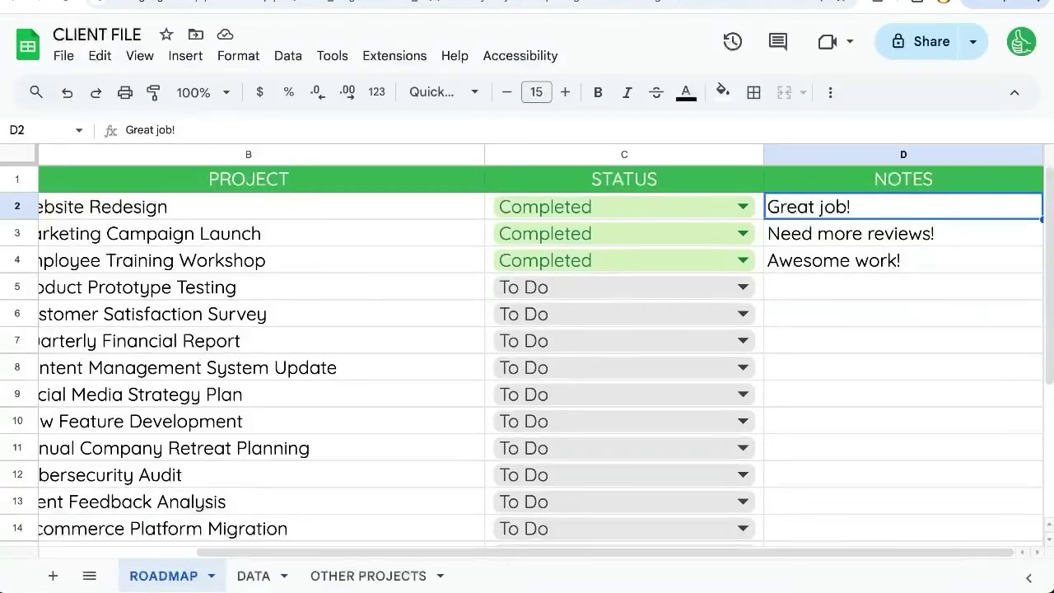
{"action": "left_click", "coordinate": [838, 291]}
{"action": "type", "text": "Need this started now!"}
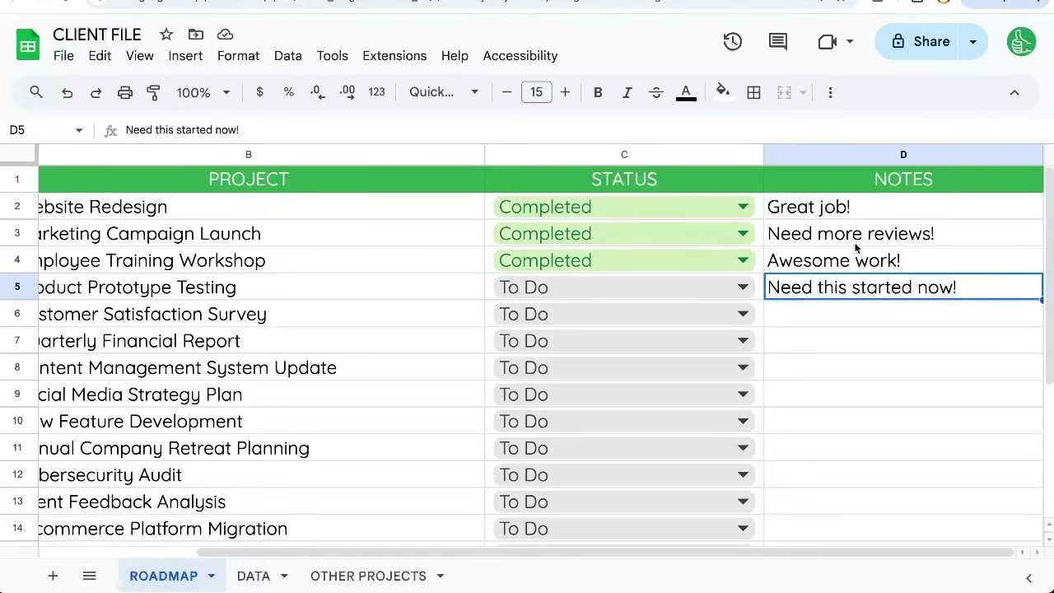
Step: Set Product Prototype Testing and Customer Satisfaction Survey statuses to In Progress in CLIENT FILE
{"action": "left_click_drag", "start_coordinate": [856, 248], "coordinate": [861, 420]}
{"action": "scroll", "coordinate": [348, 353], "scroll_direction": "left", "scroll_amount": 3}
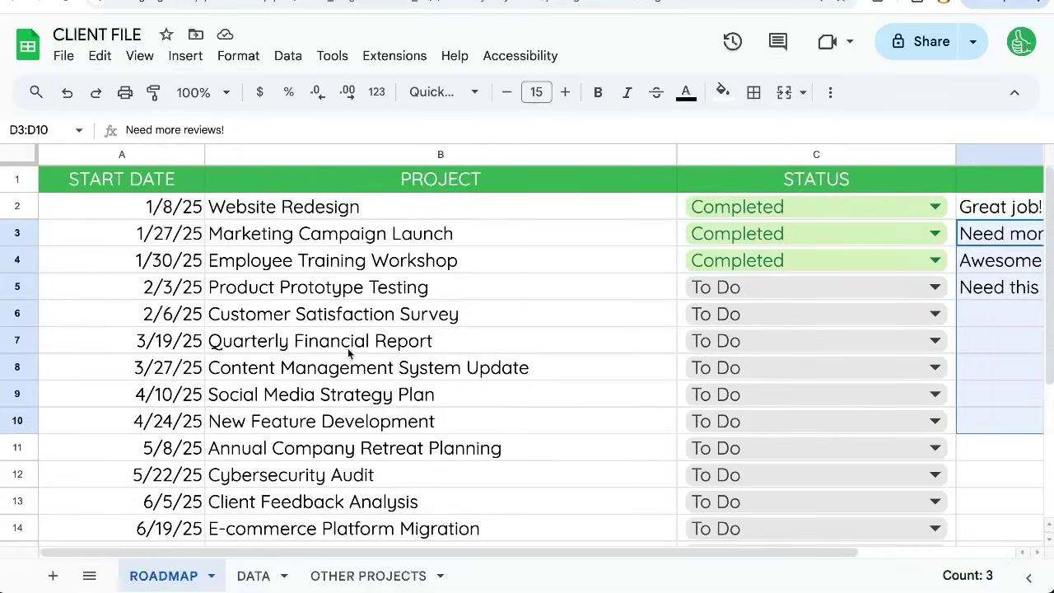
{"action": "left_click", "coordinate": [740, 296]}
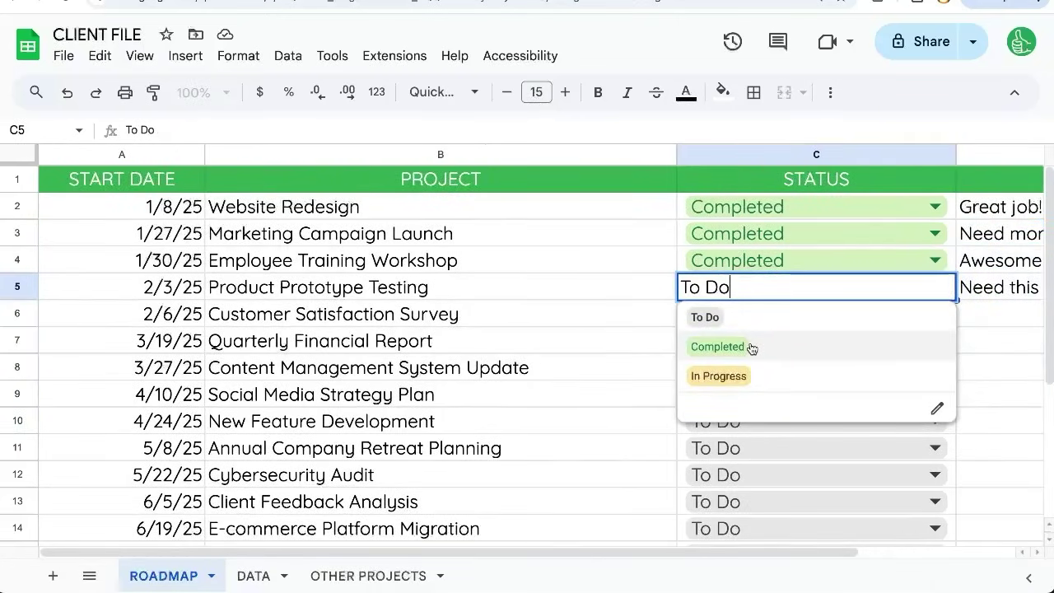
{"action": "left_click", "coordinate": [763, 381]}
{"action": "key", "text": "Down"}
{"action": "key", "text": "ctrl+d"}
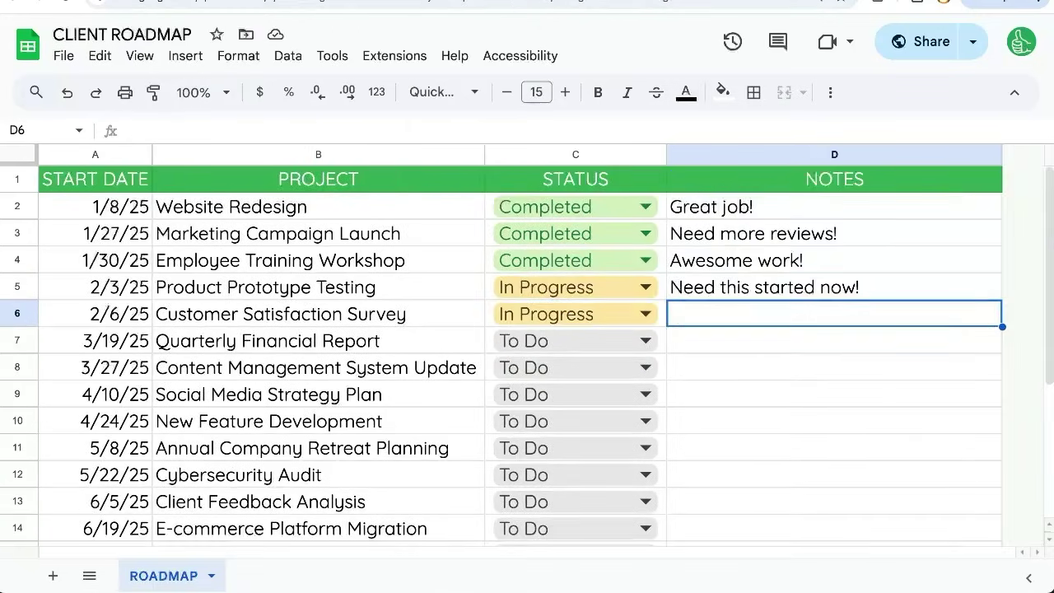
Step: Review the imported note in D5 and the imported rows A1:C13
{"action": "left_click", "coordinate": [766, 288]}
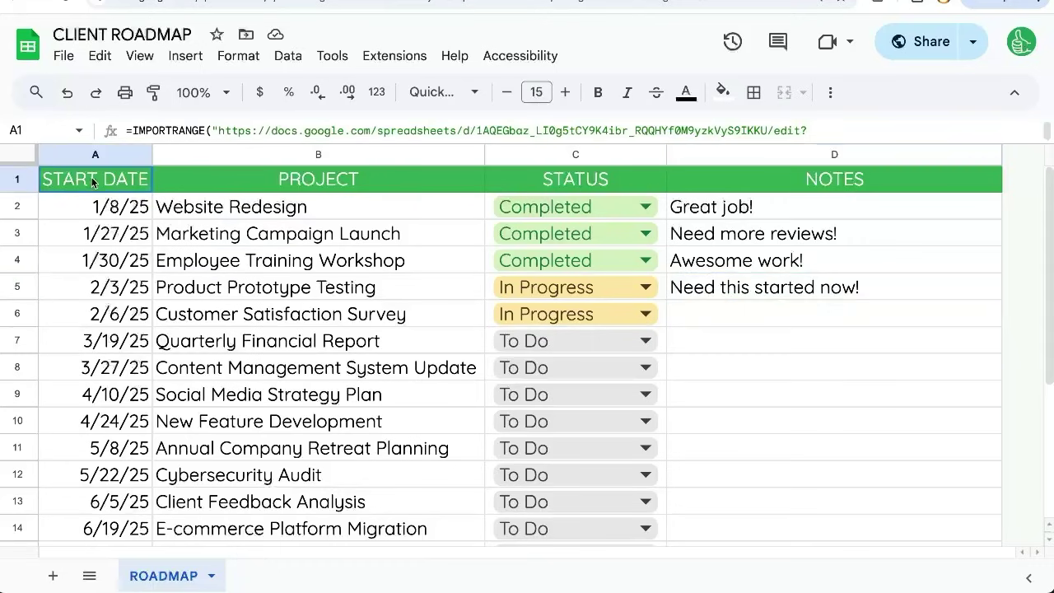
{"action": "left_click_drag", "start_coordinate": [93, 183], "coordinate": [577, 501]}
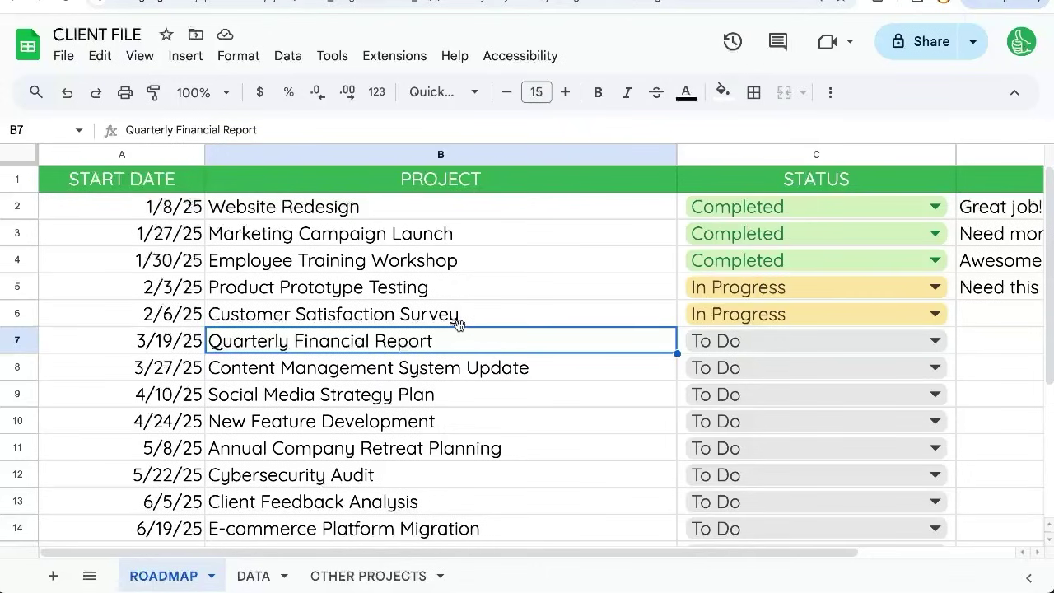
{"action": "left_click", "coordinate": [441, 295]}
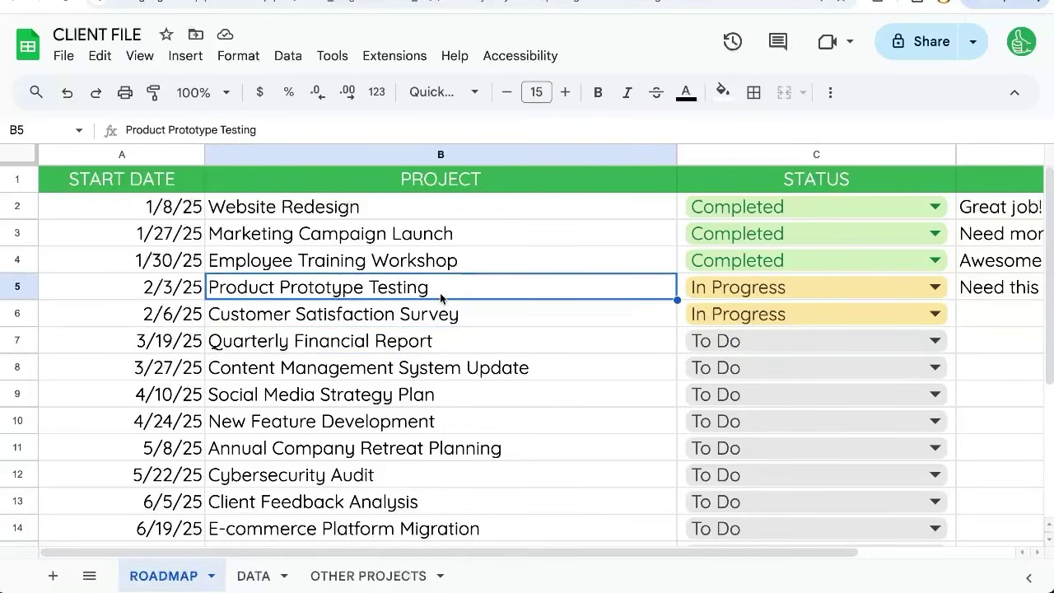